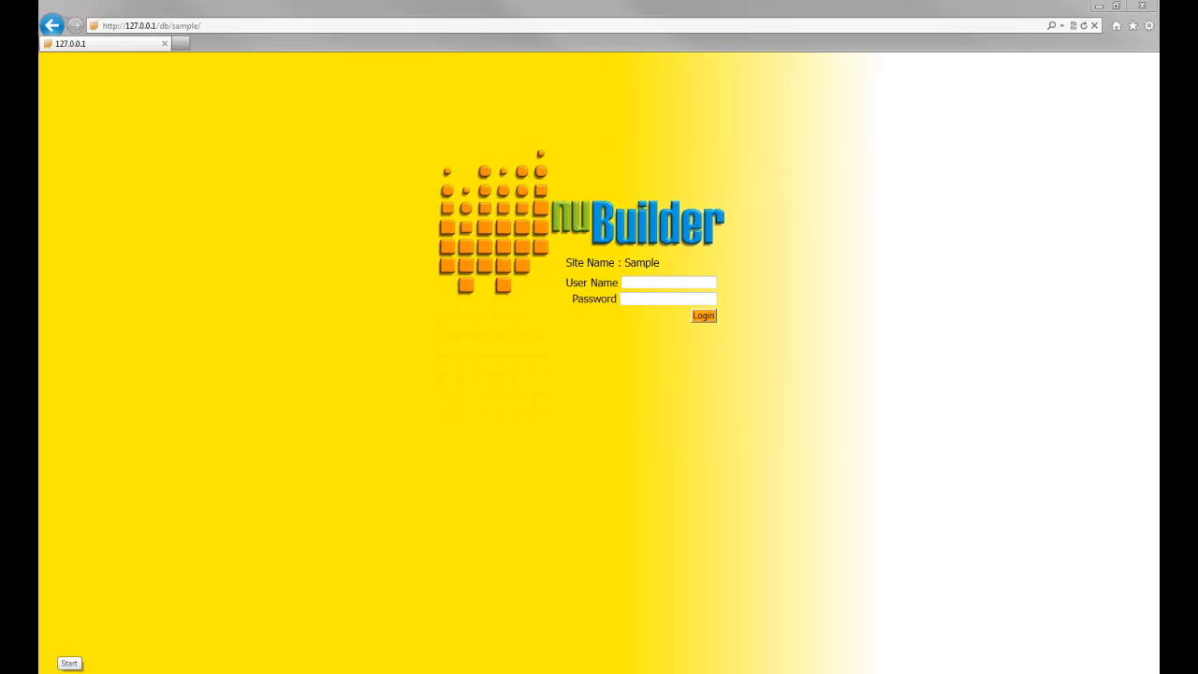
Browse to the nuBuilder program folder in the Start menu, then return to the login page.
click(67, 666)
click(94, 632)
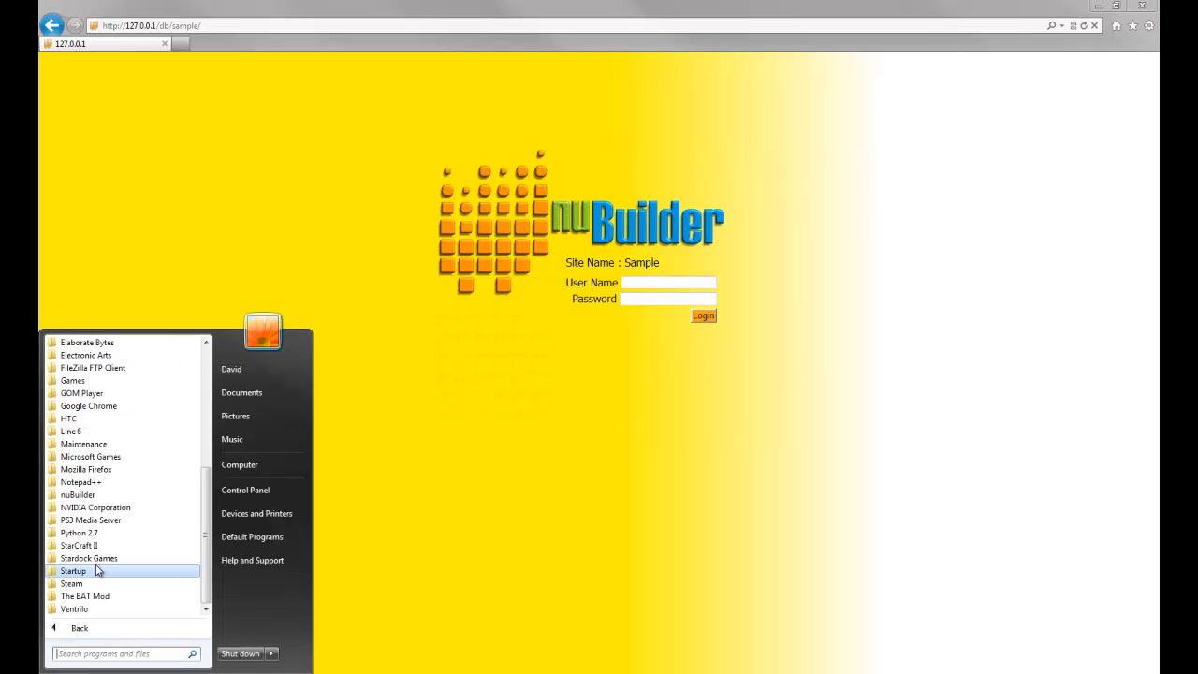
click(103, 497)
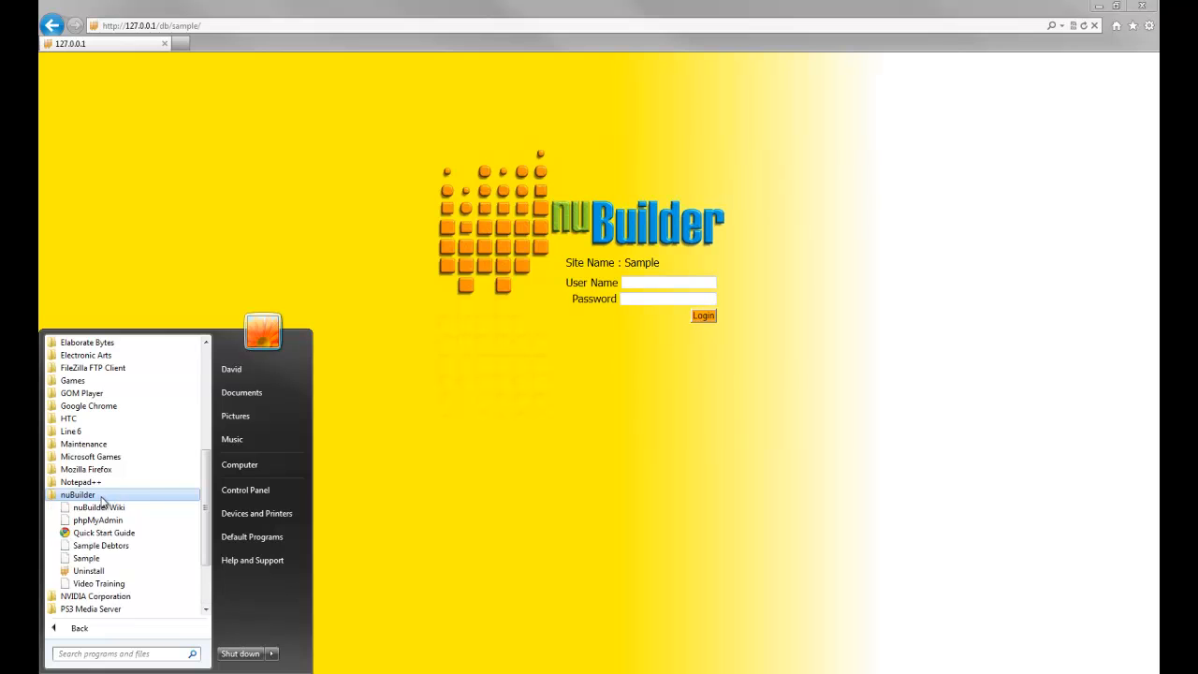
scroll(157, 548, down, 1)
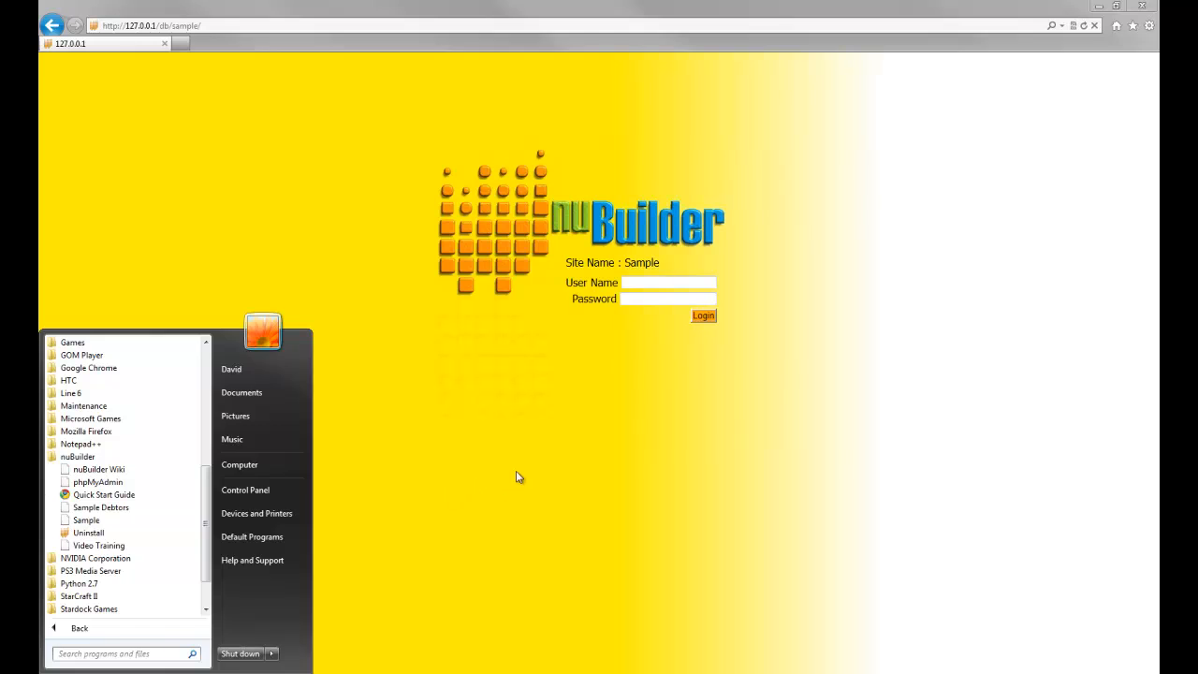
click(559, 434)
Sign in to the Sample site with the administrator user name and password.
click(638, 282)
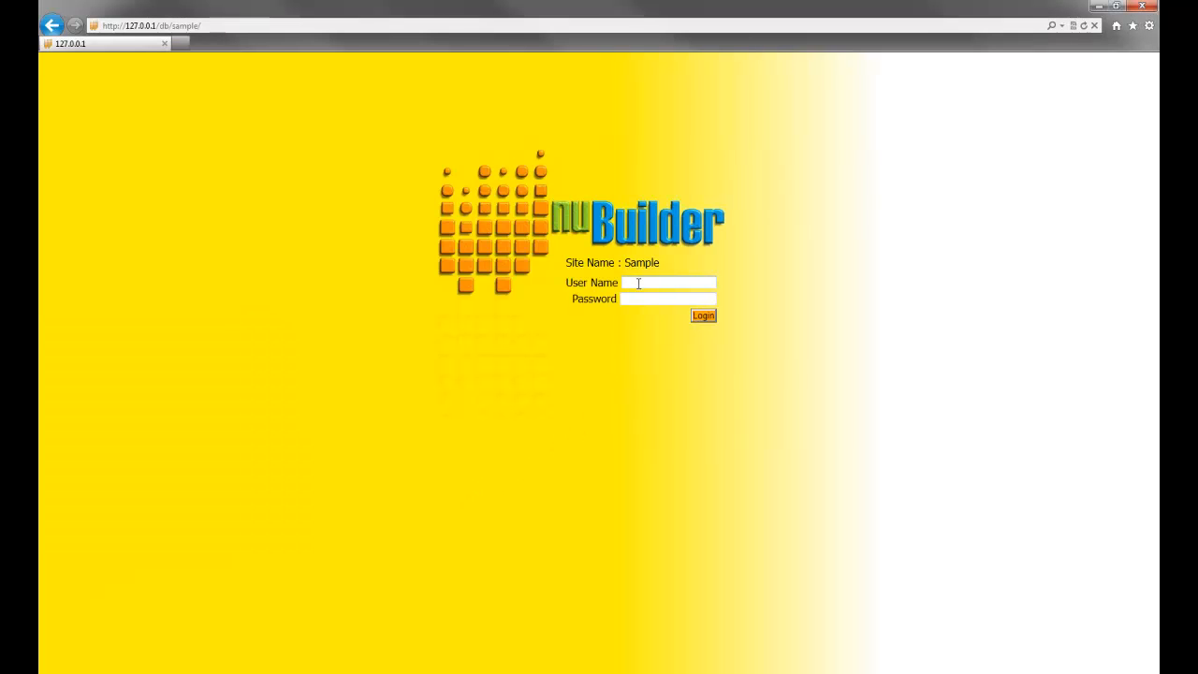
text(globeadmin)
key(Tab)
text(password)
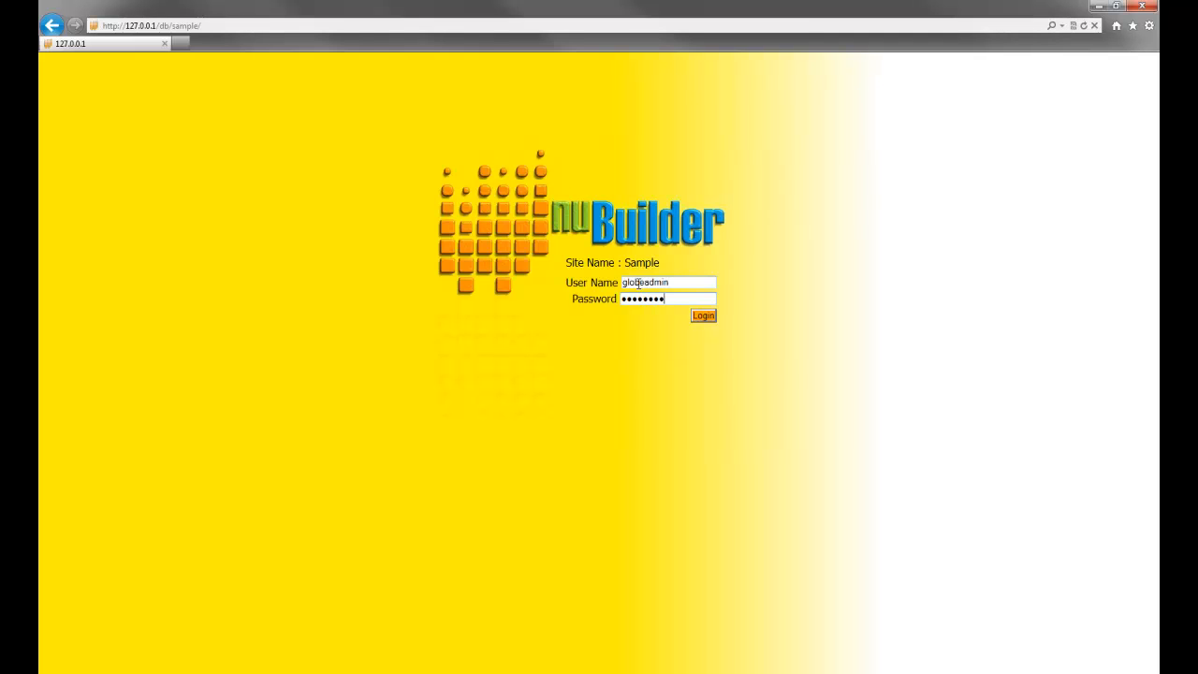
key(Return)
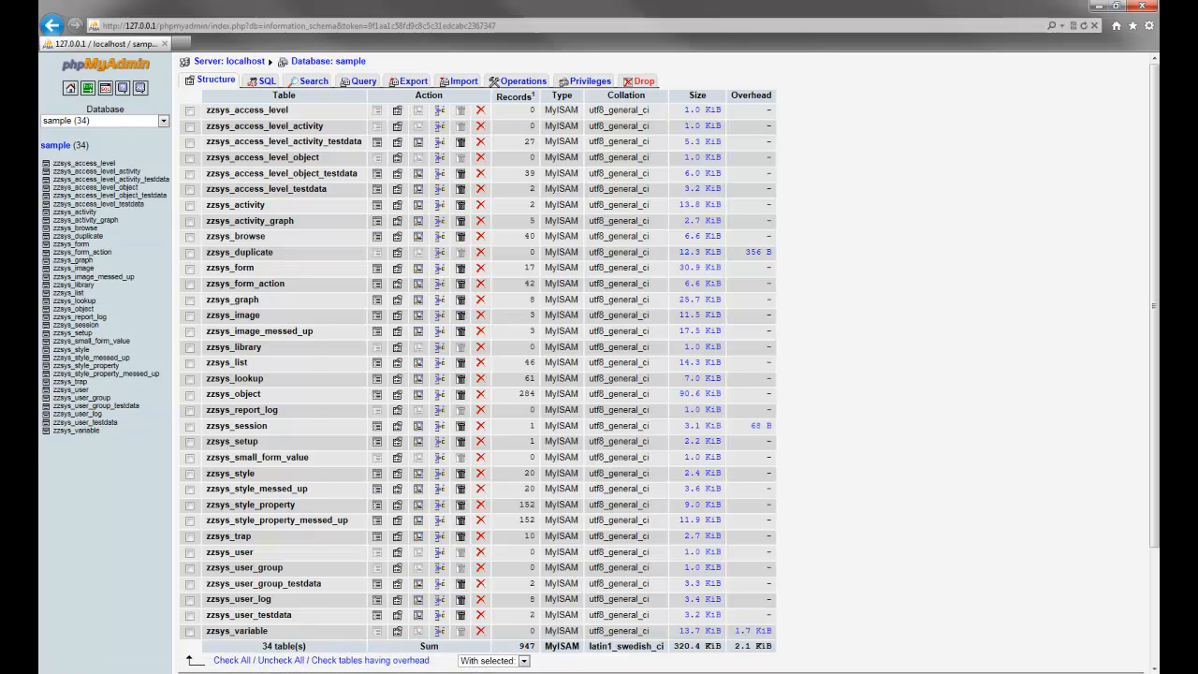
click(62, 672)
click(96, 632)
scroll(126, 500, down, 6)
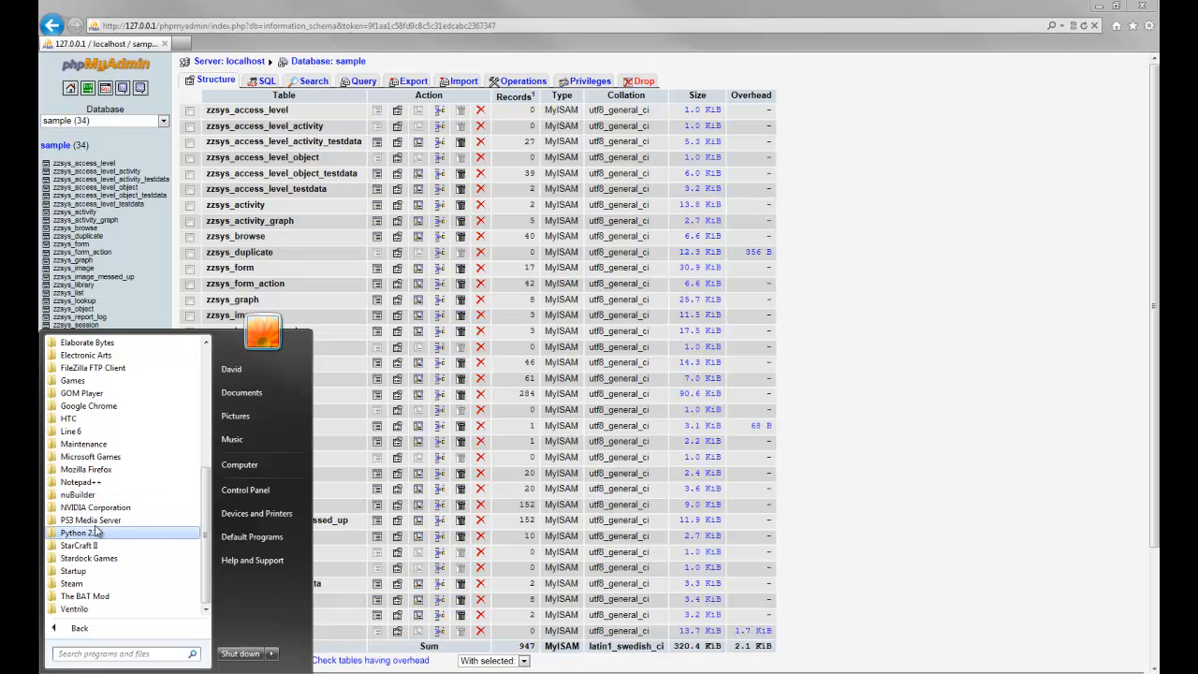
click(98, 494)
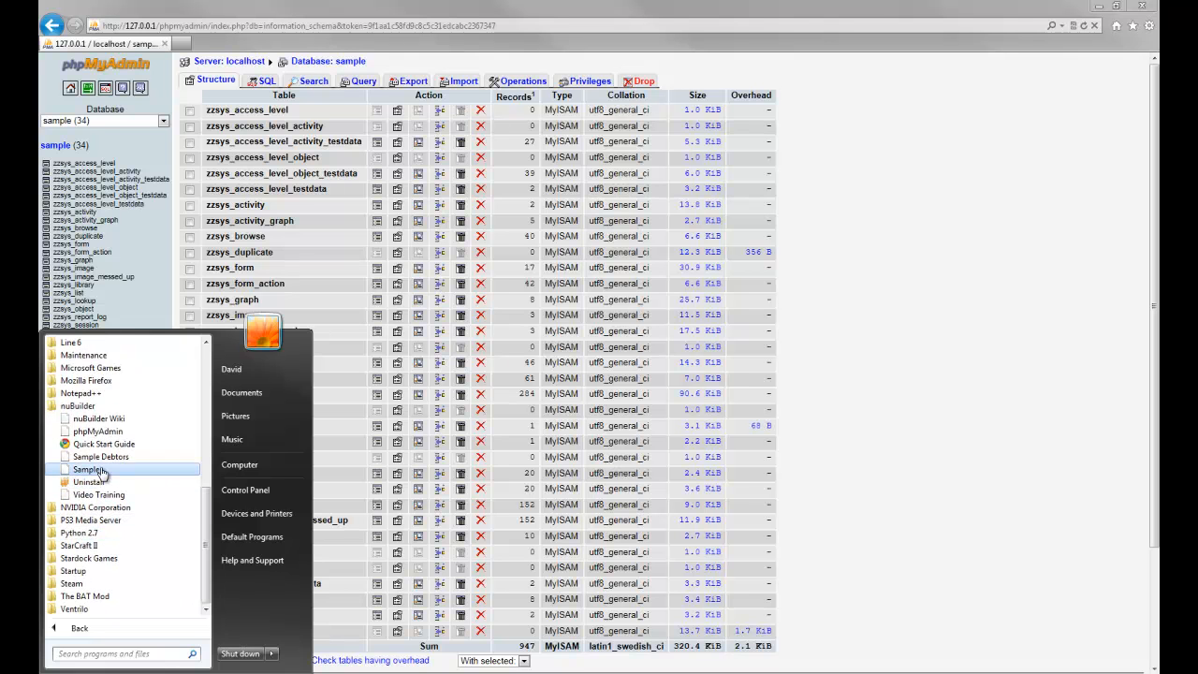
click(804, 324)
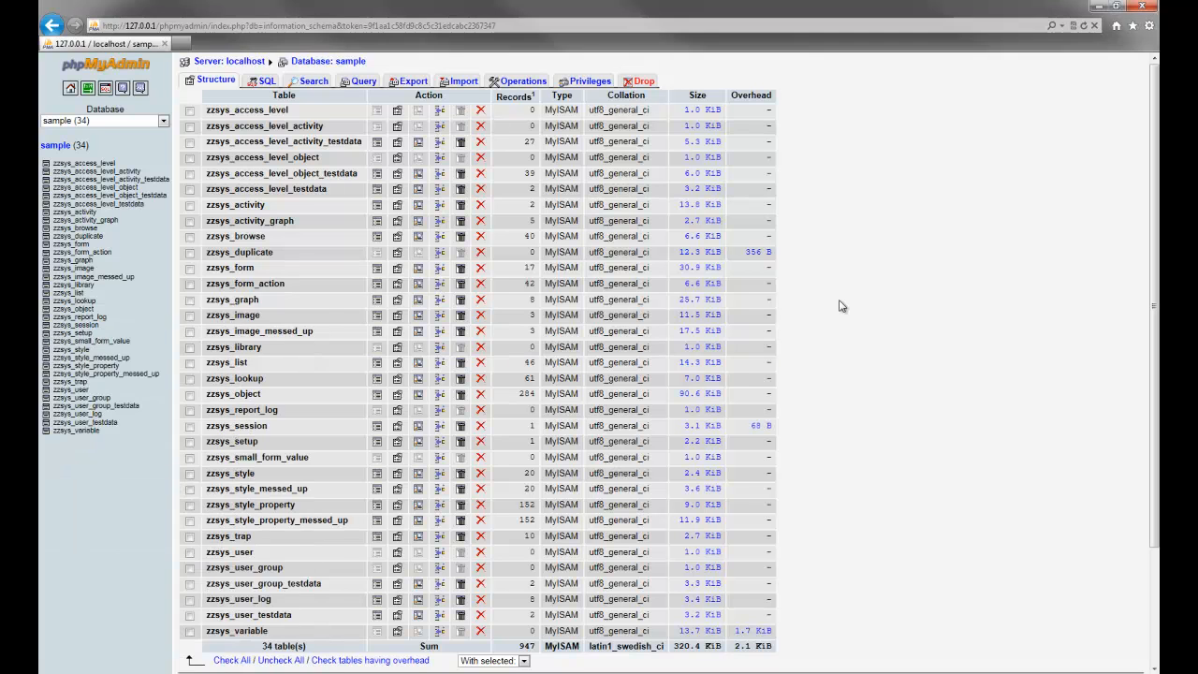
click(121, 123)
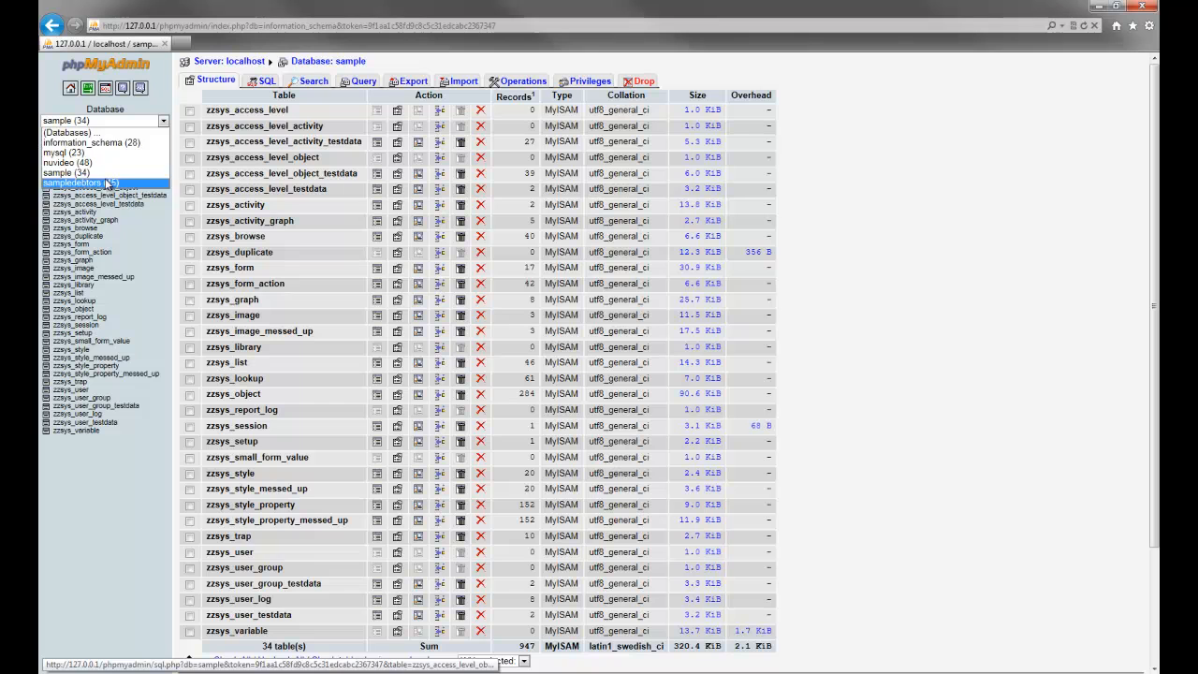
click(154, 514)
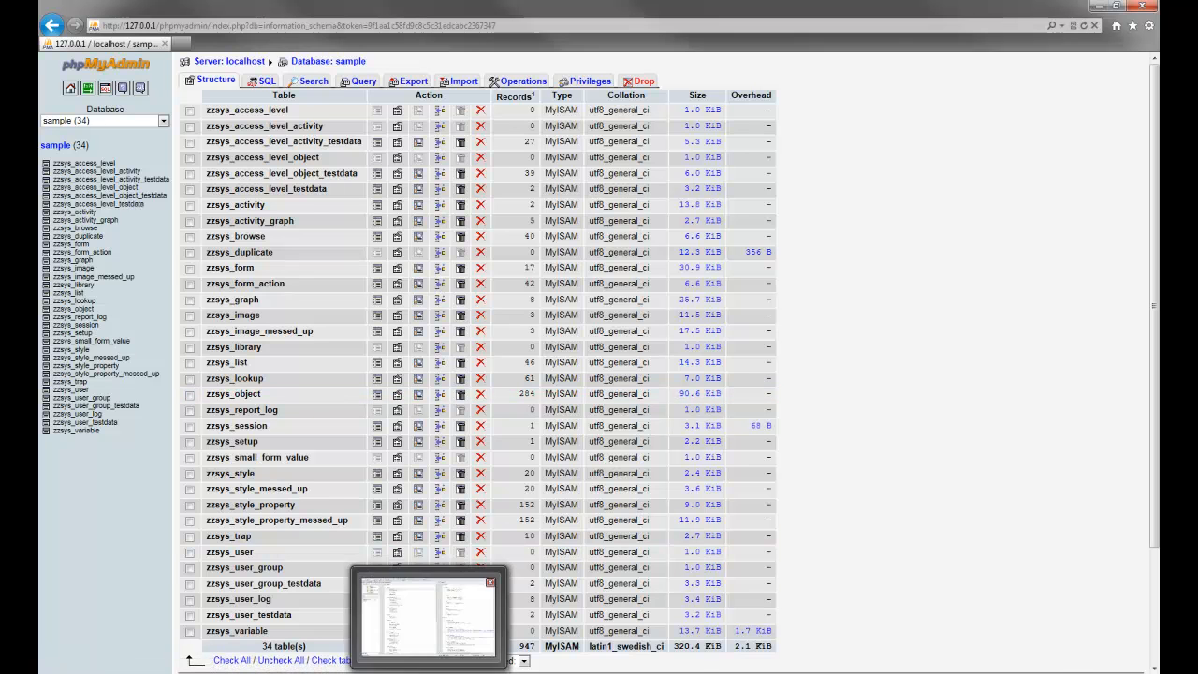
Switch to databasestructure.txt in Notepad++ and look over the nulibrary outline's book section.
click(454, 600)
click(456, 413)
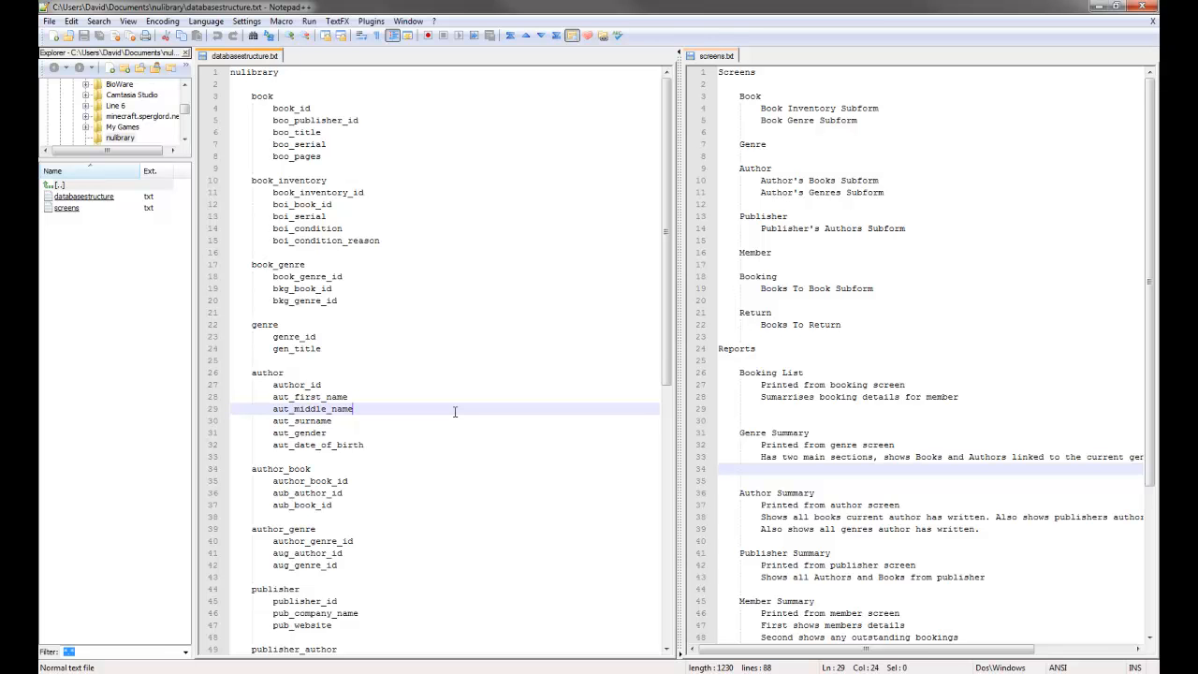
click(398, 166)
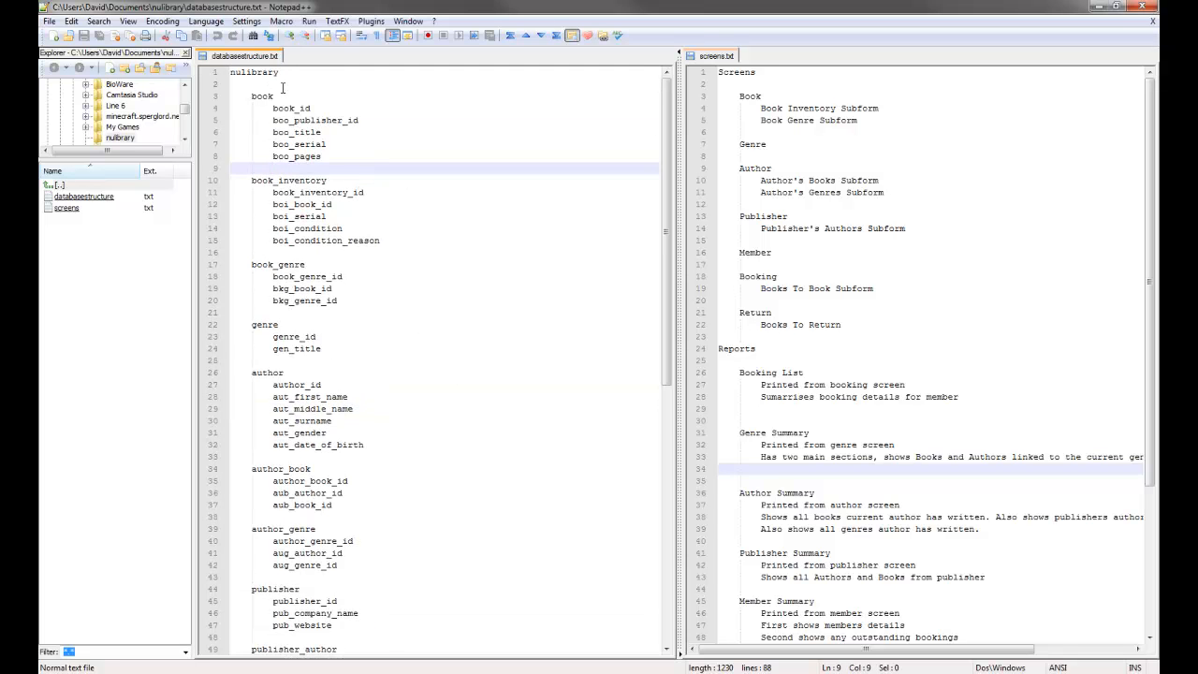
click(280, 72)
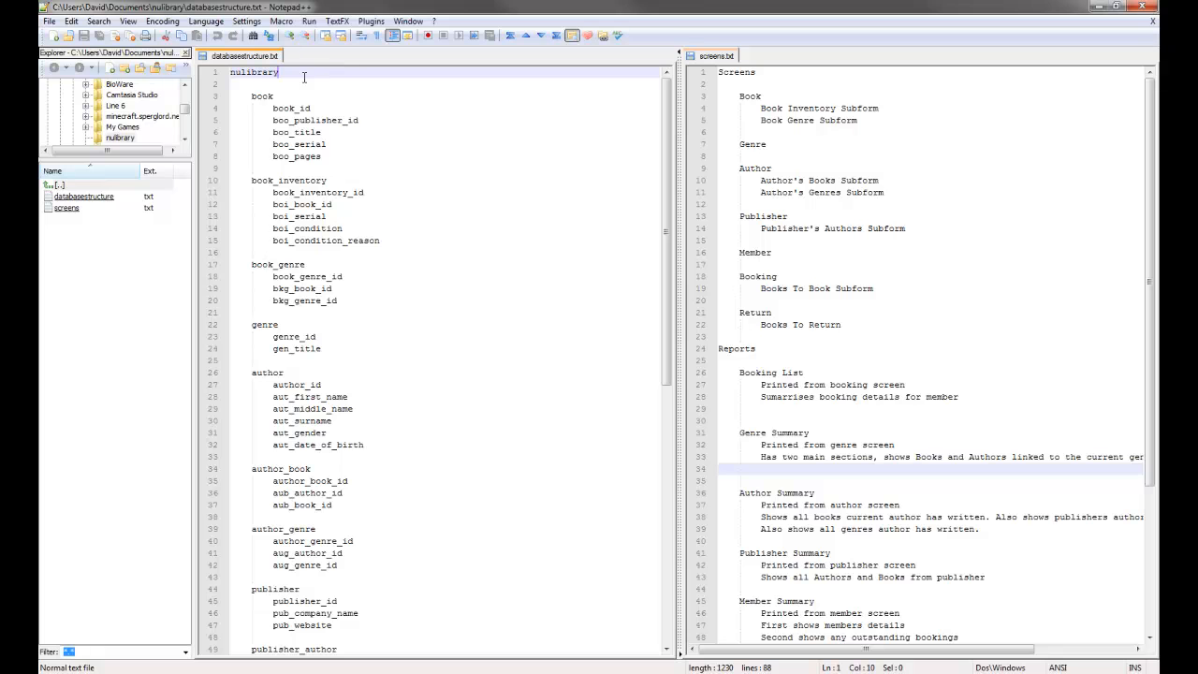
drag(240, 72, 231, 73)
click(300, 76)
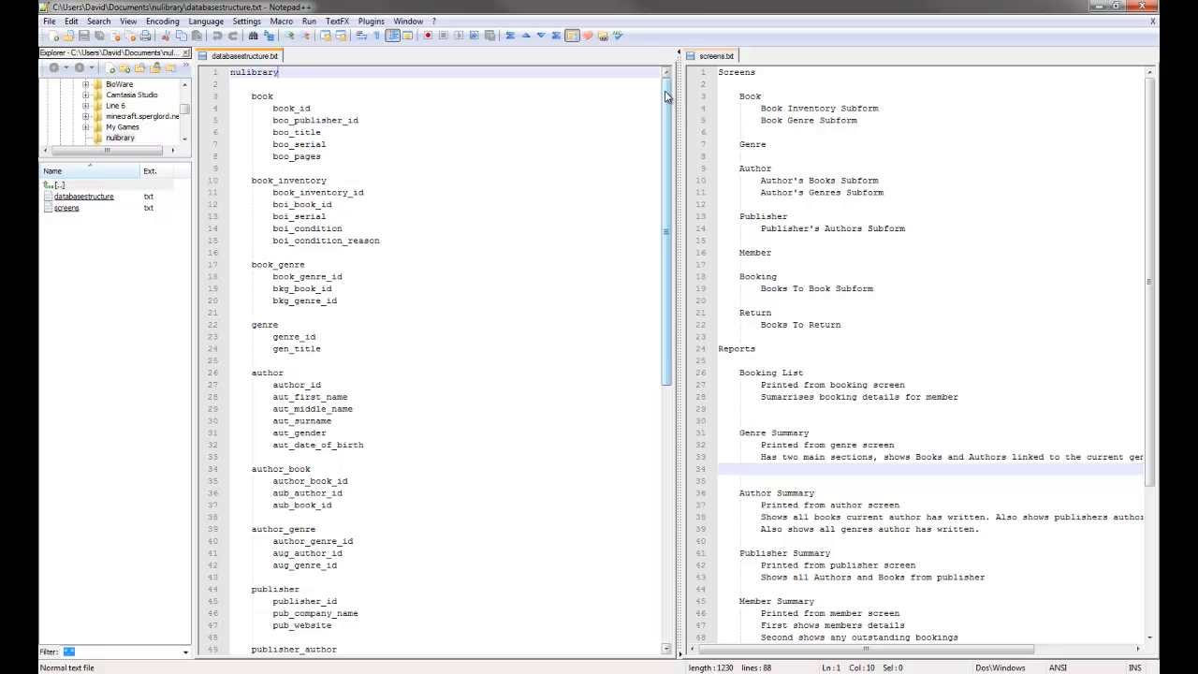
click(724, 86)
scroll(724, 93, down, 4)
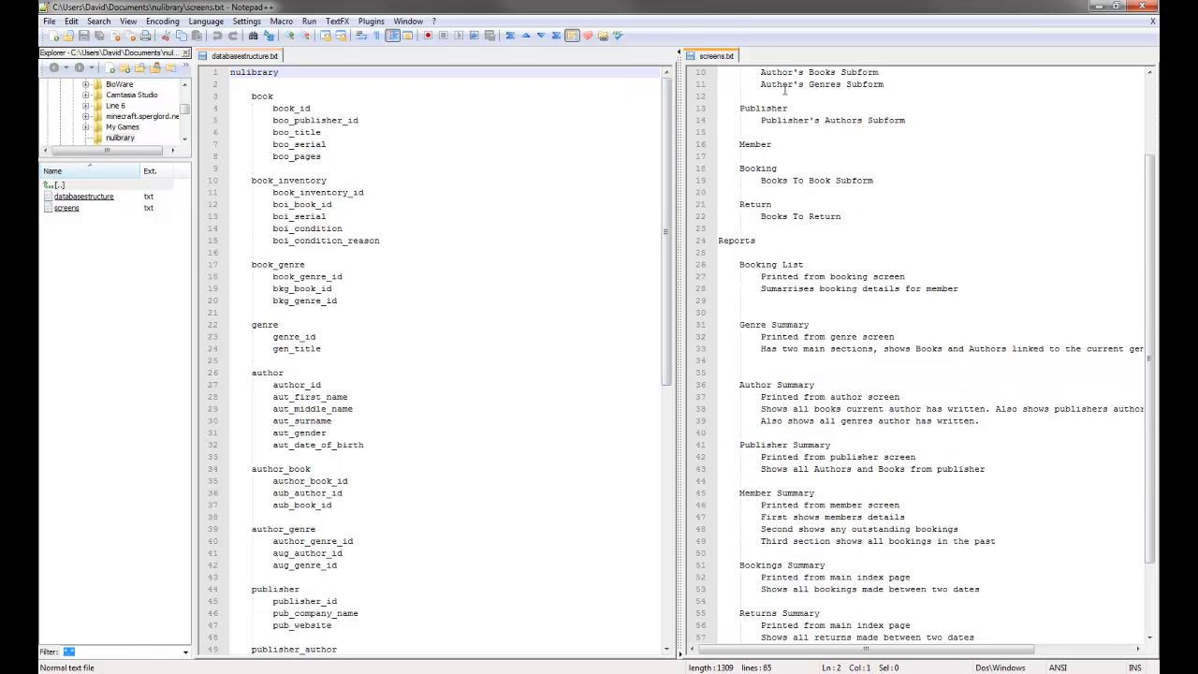
scroll(725, 94, up, 4)
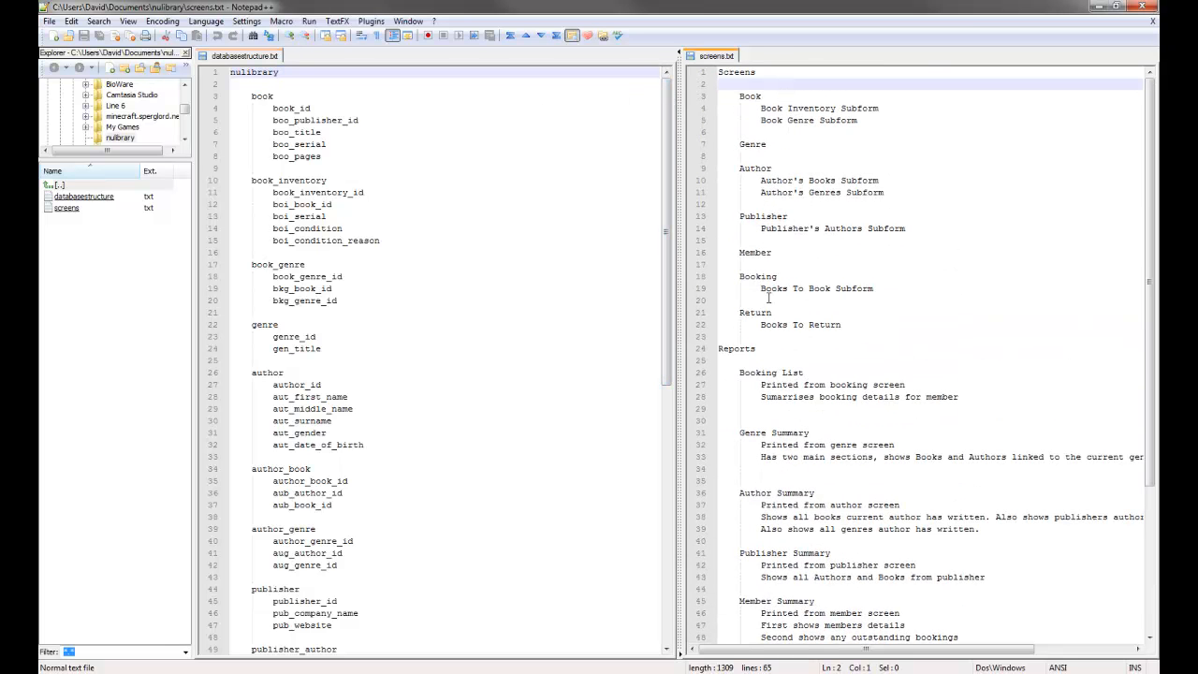
scroll(795, 287, down, 4)
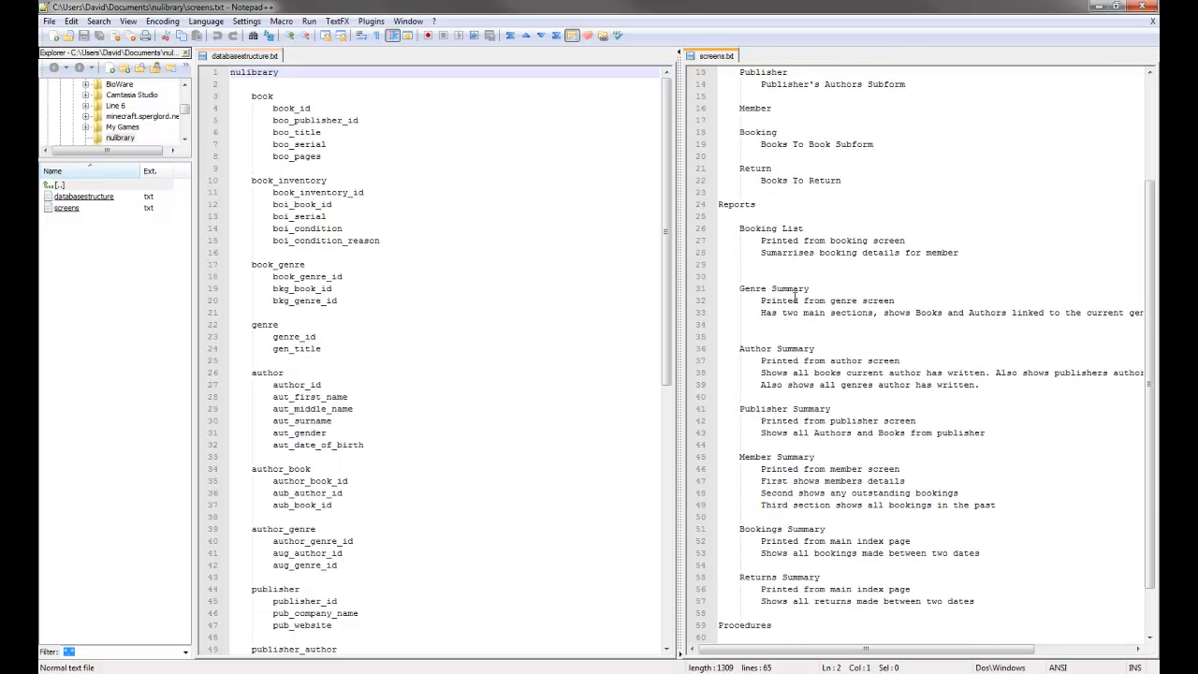
scroll(807, 239, down, 2)
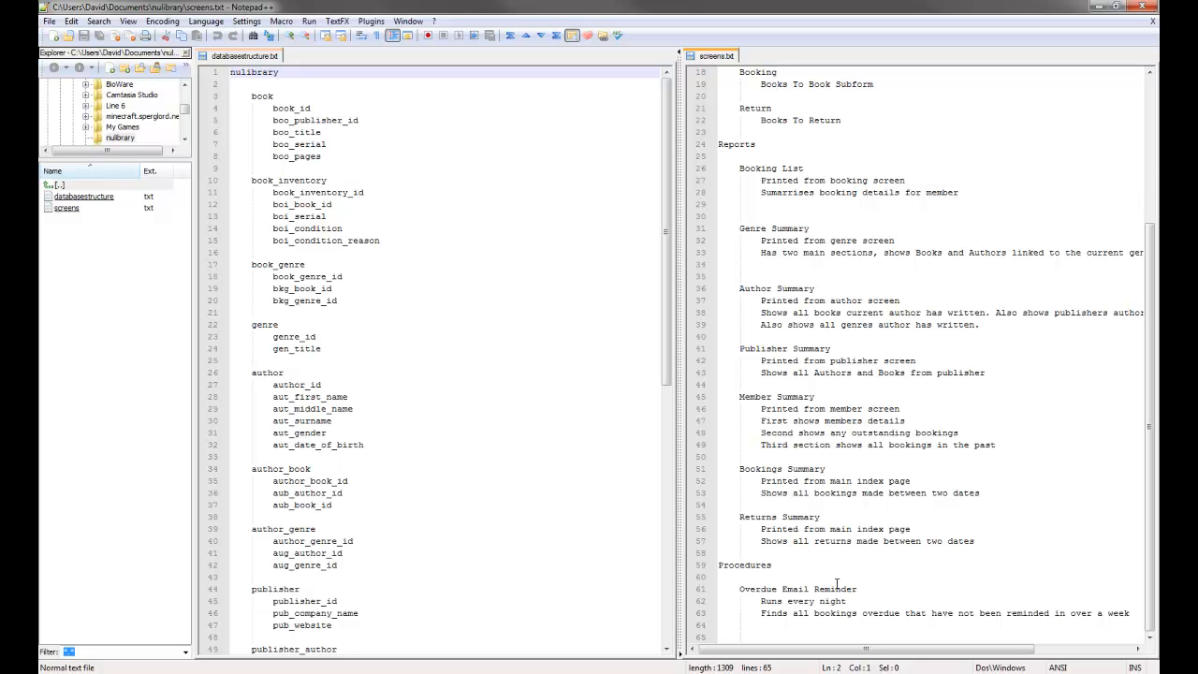
click(430, 324)
click(820, 324)
scroll(820, 325, up, 6)
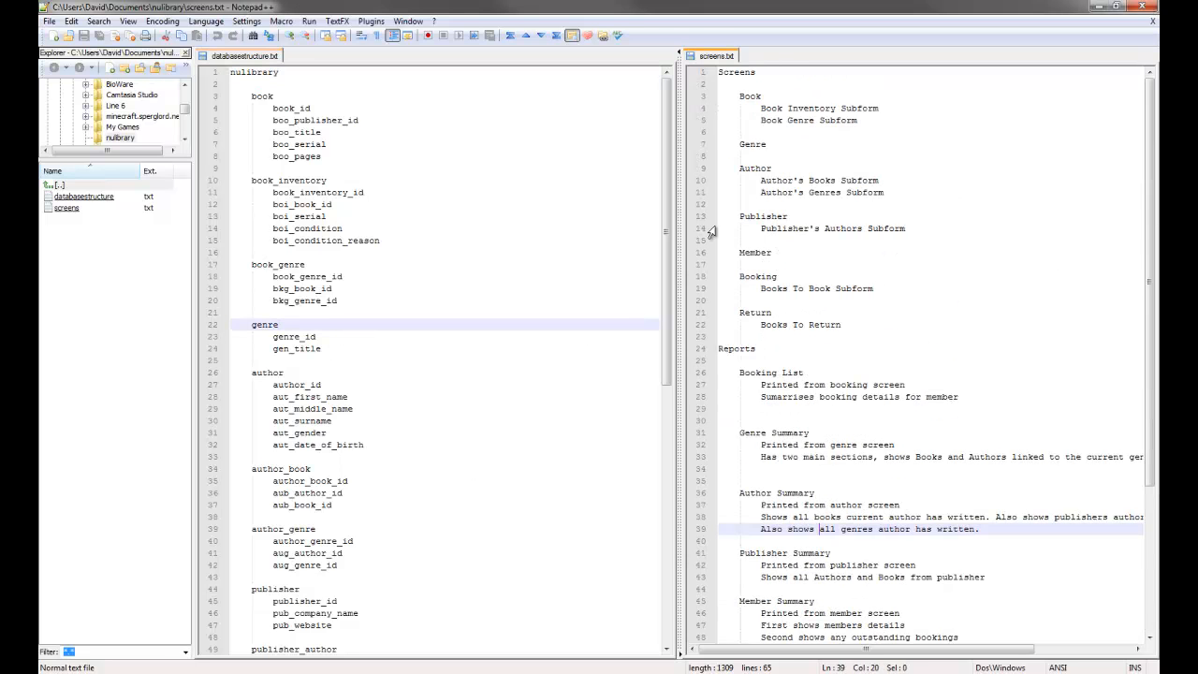
click(338, 277)
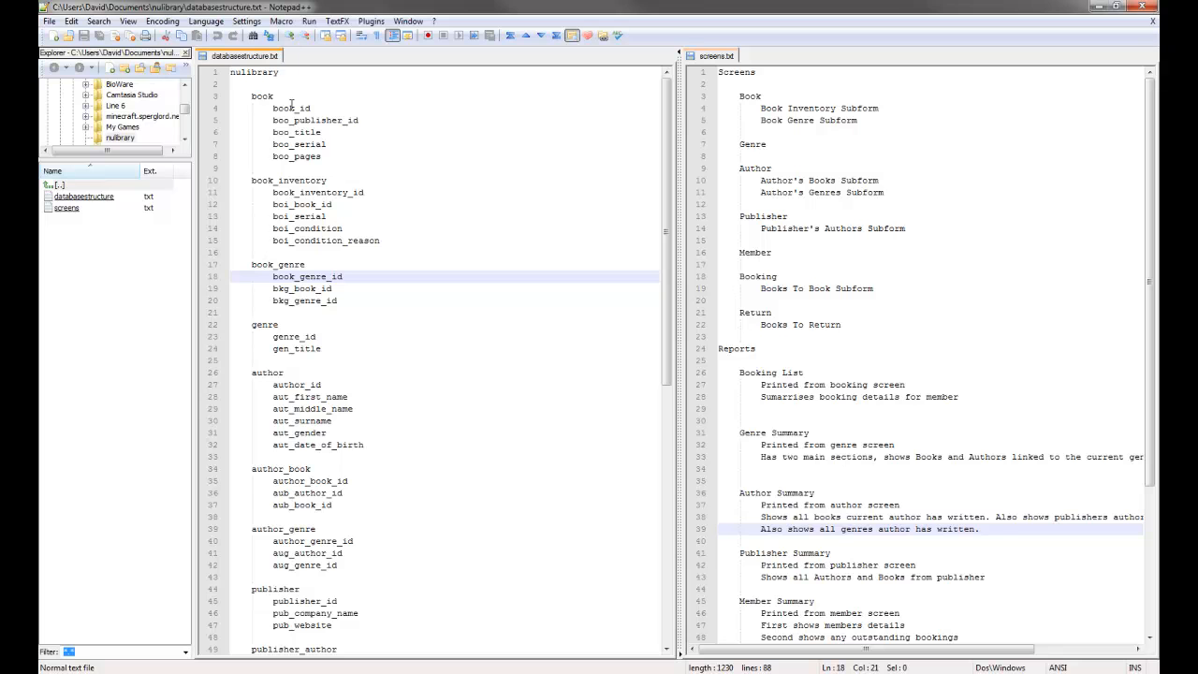
click(267, 98)
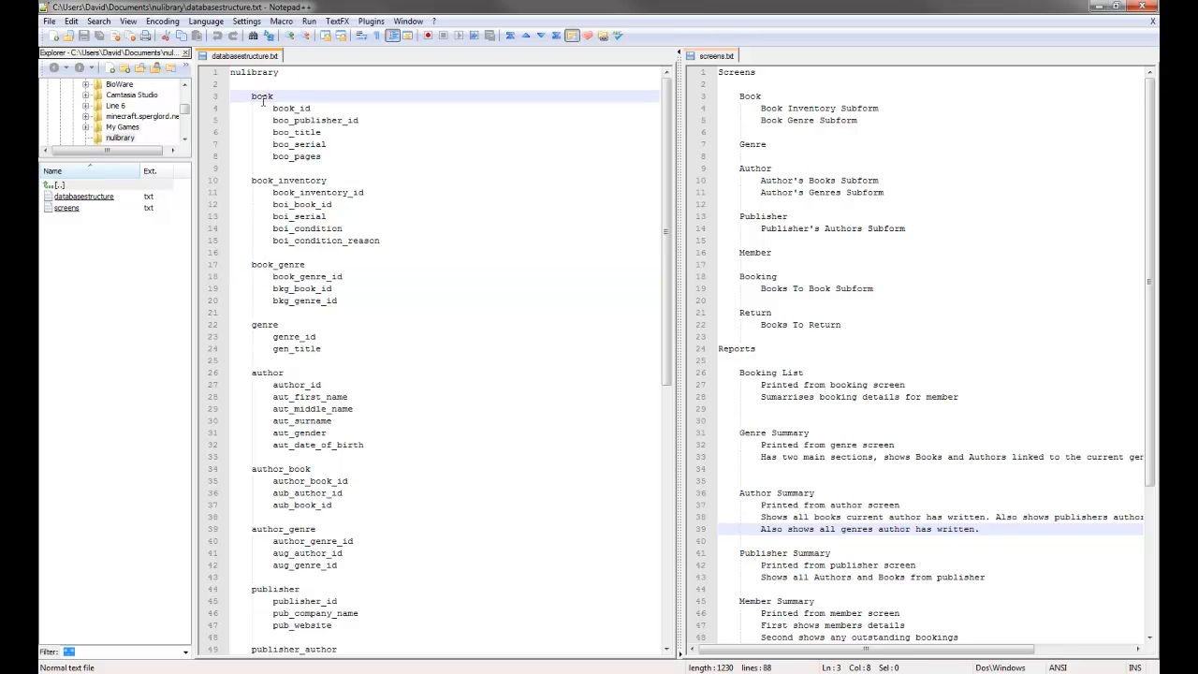
double_click(291, 109)
click(311, 120)
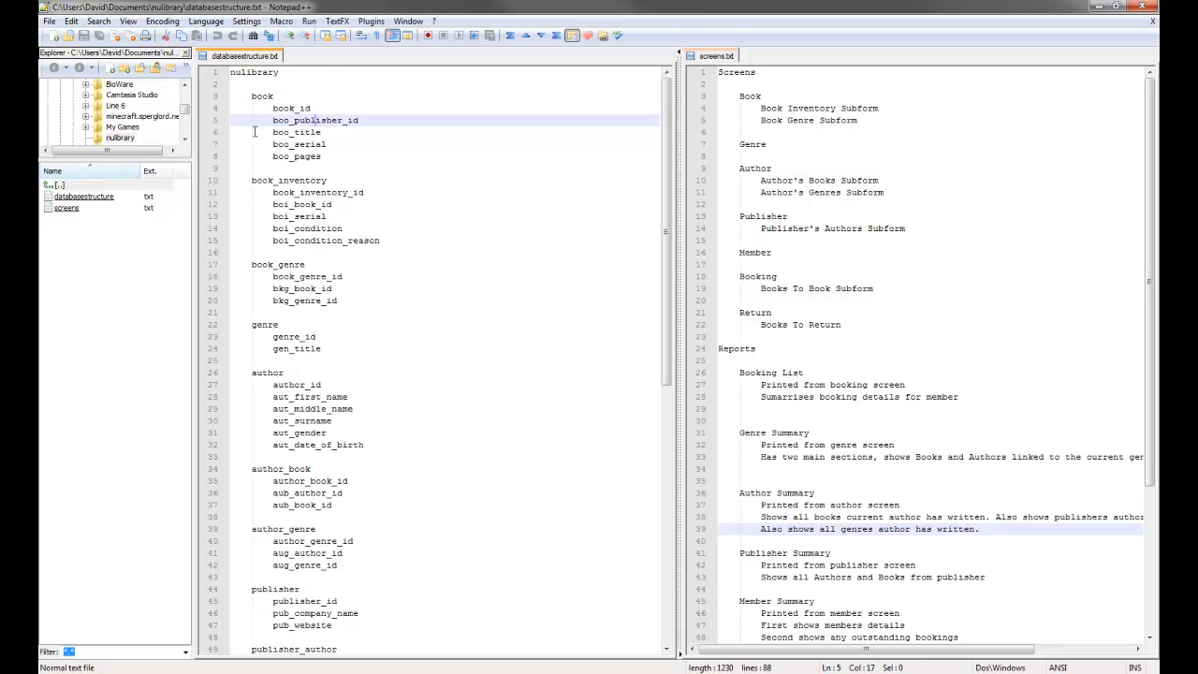
scroll(374, 254, down, 5)
scroll(374, 254, down, 4)
scroll(347, 255, up, 9)
double_click(265, 96)
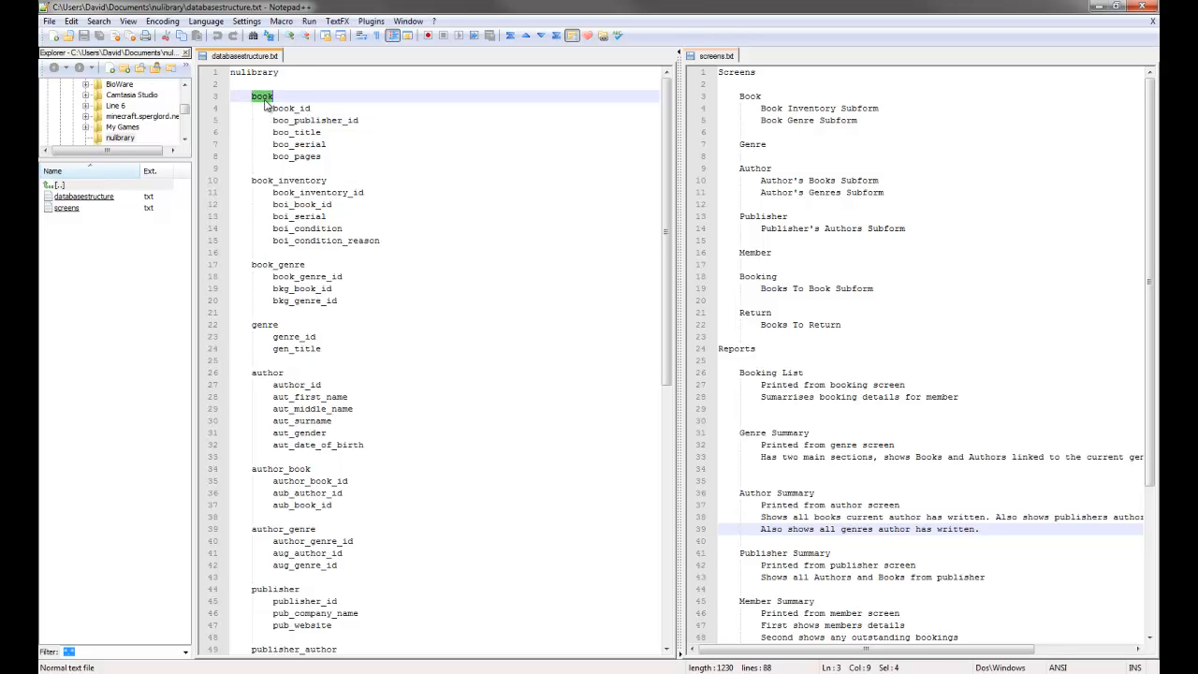
click(280, 98)
click(287, 109)
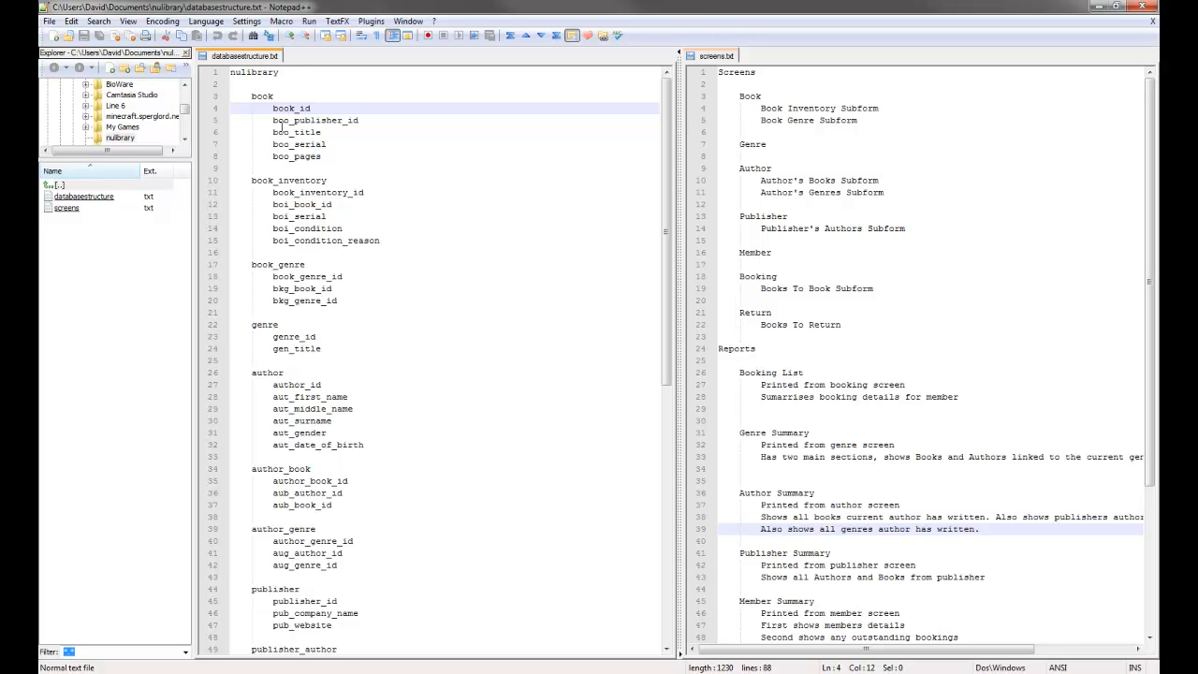
click(283, 119)
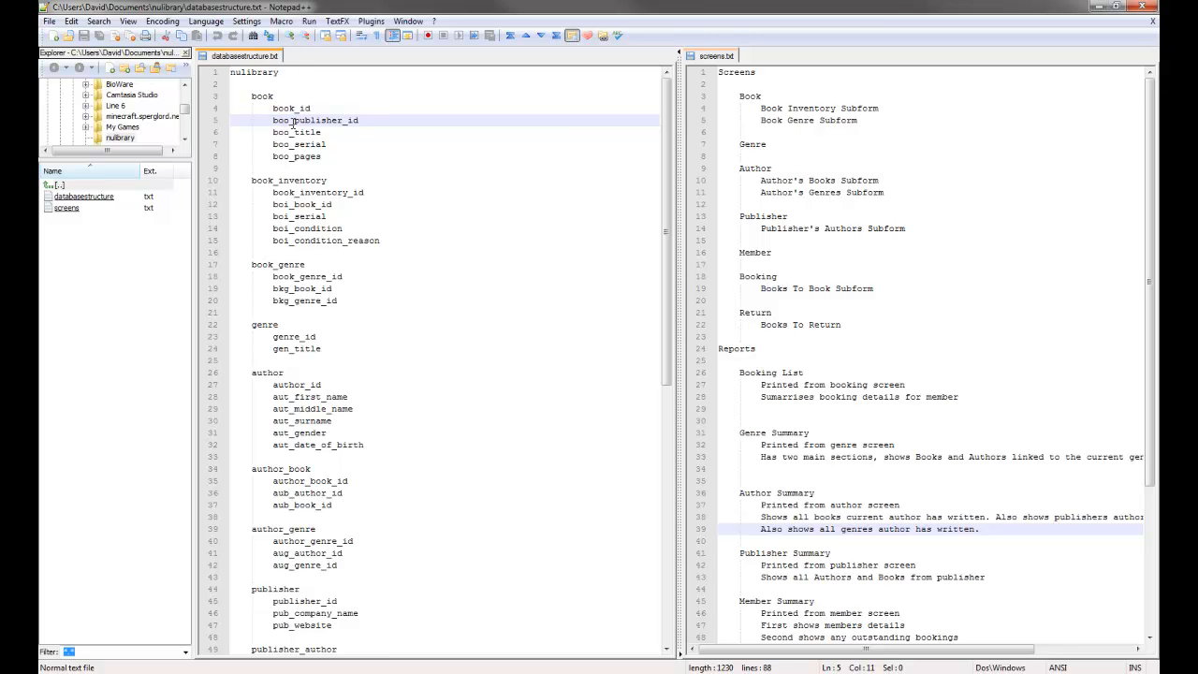
double_click(277, 120)
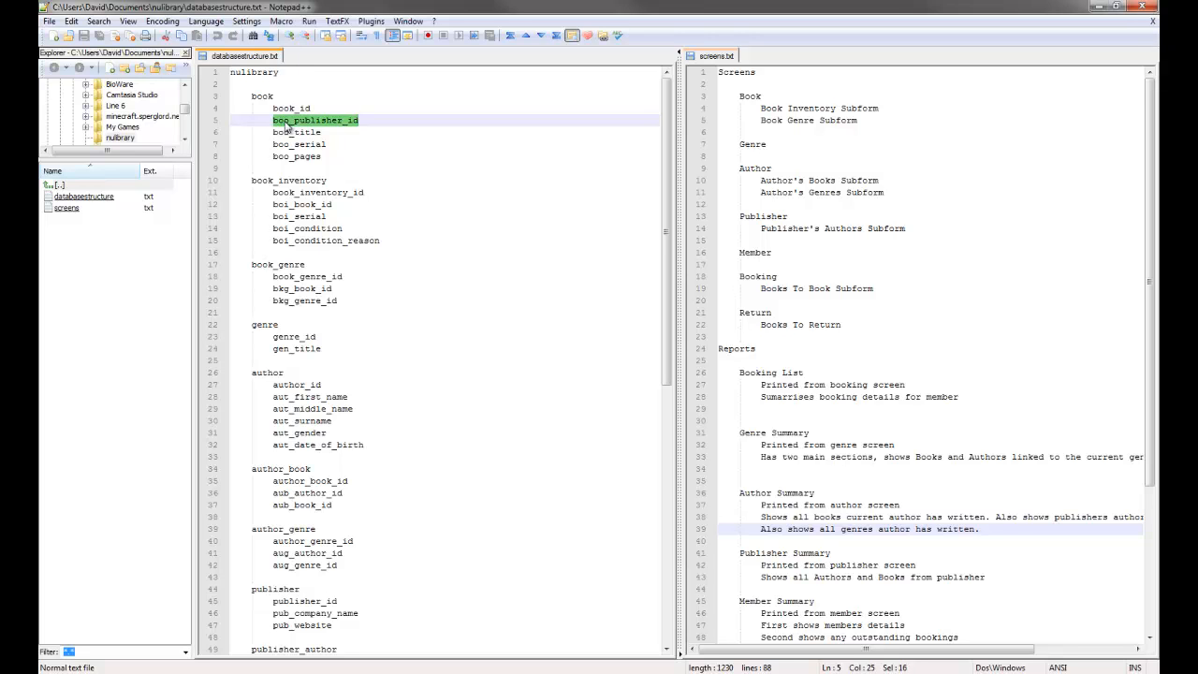
click(286, 123)
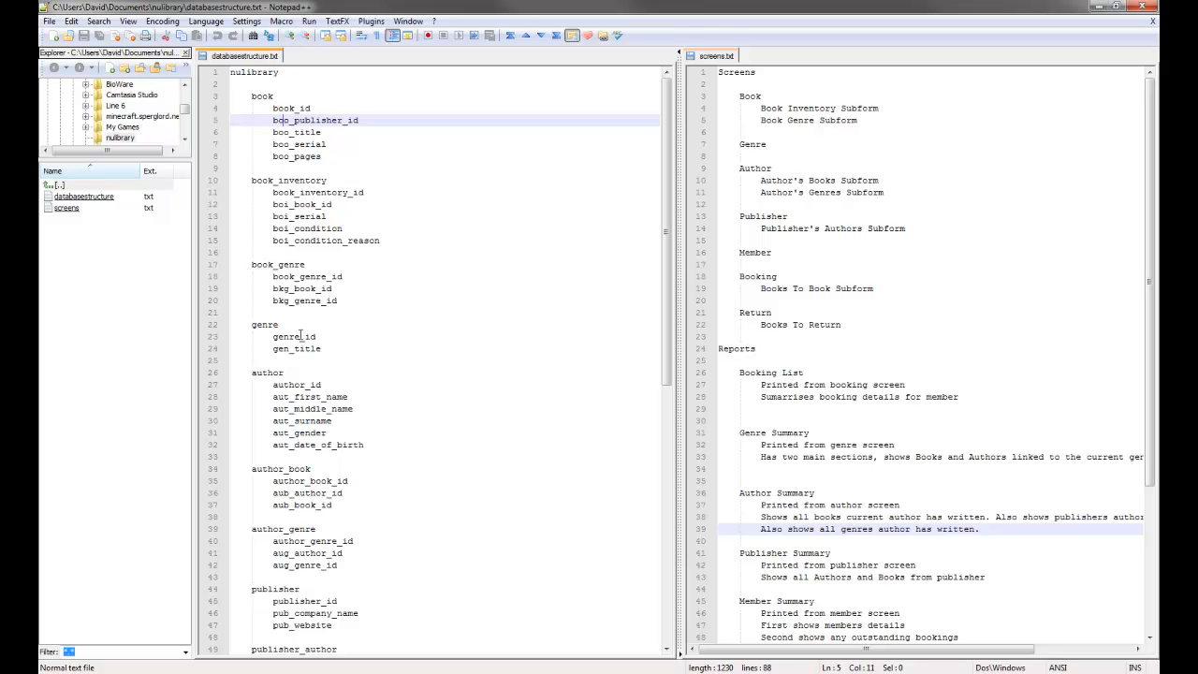
scroll(347, 288, down, 5)
scroll(346, 288, up, 5)
click(306, 145)
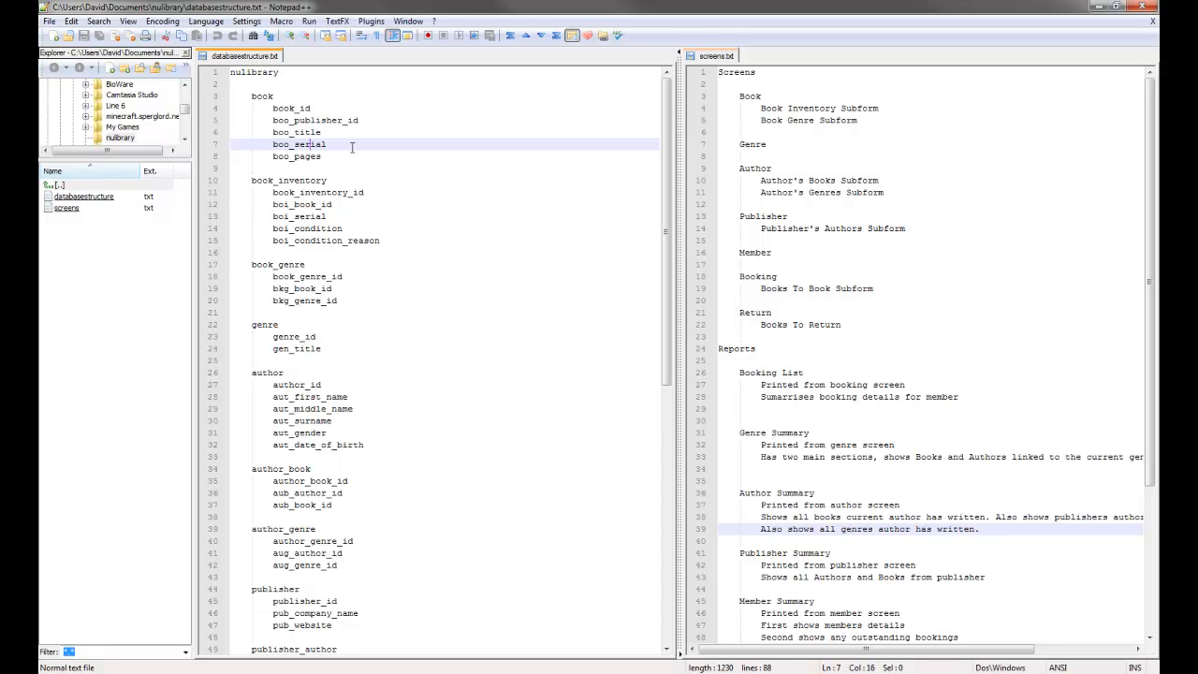
click(368, 115)
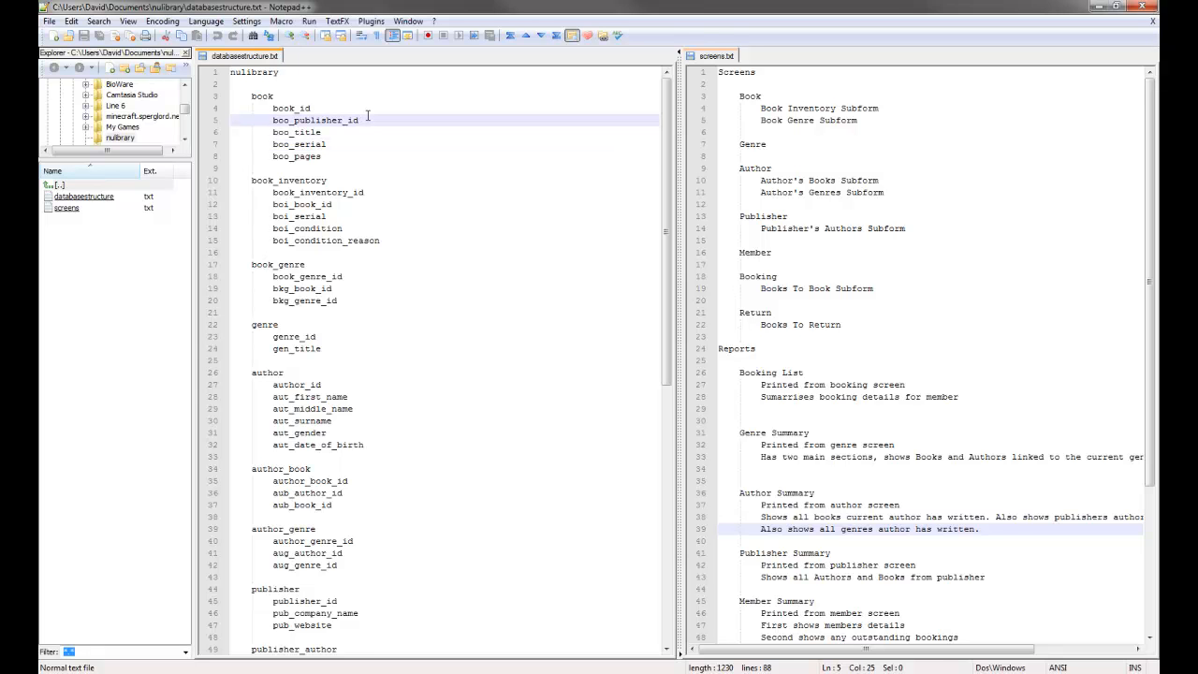
key(Return)
text(boo_author_)
key(BackSpace)
text(r_id)
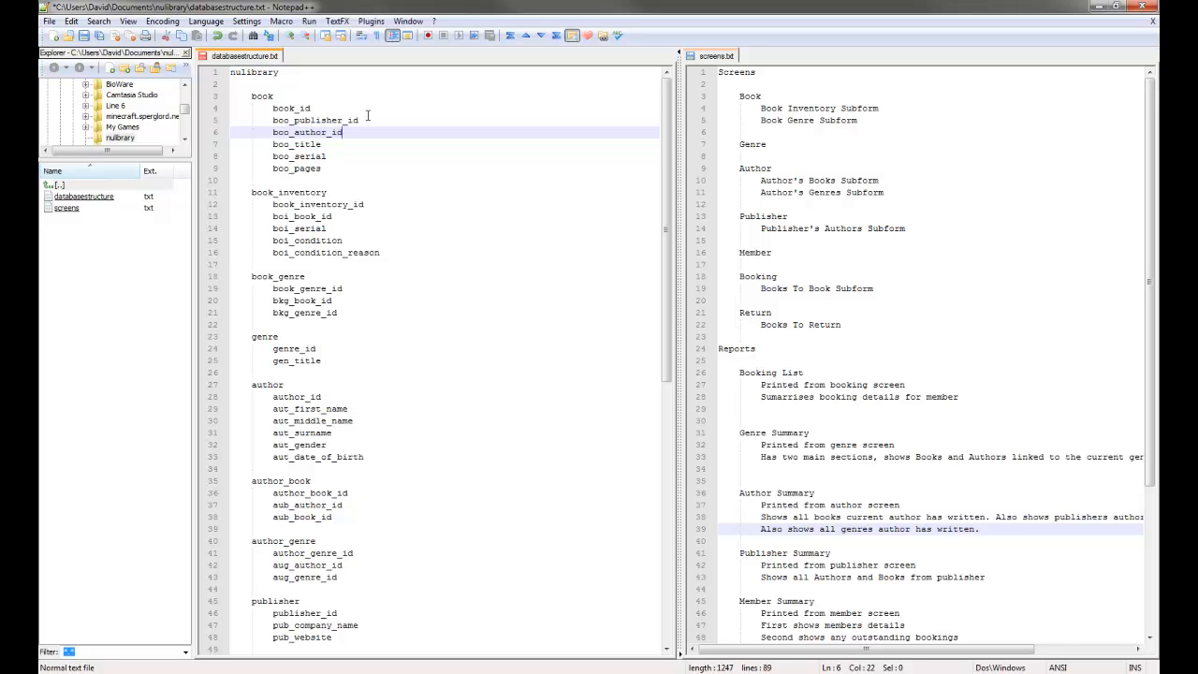
key(shift+Home)
key(BackSpace)
key(BackSpace)
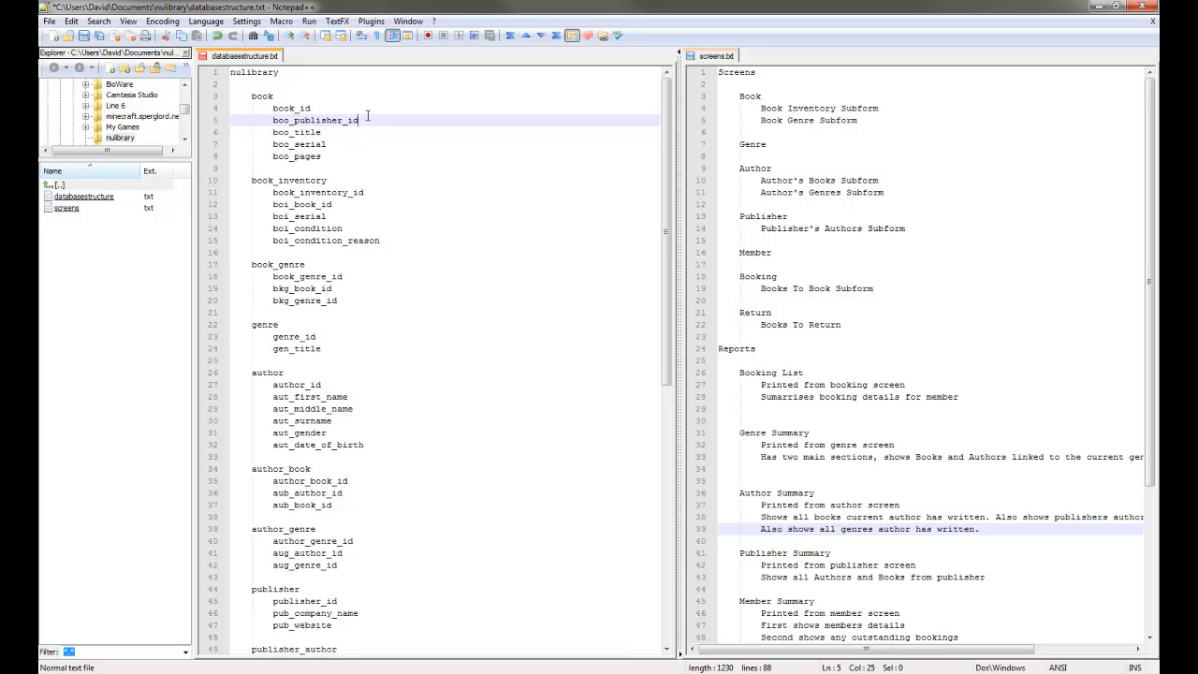
click(344, 493)
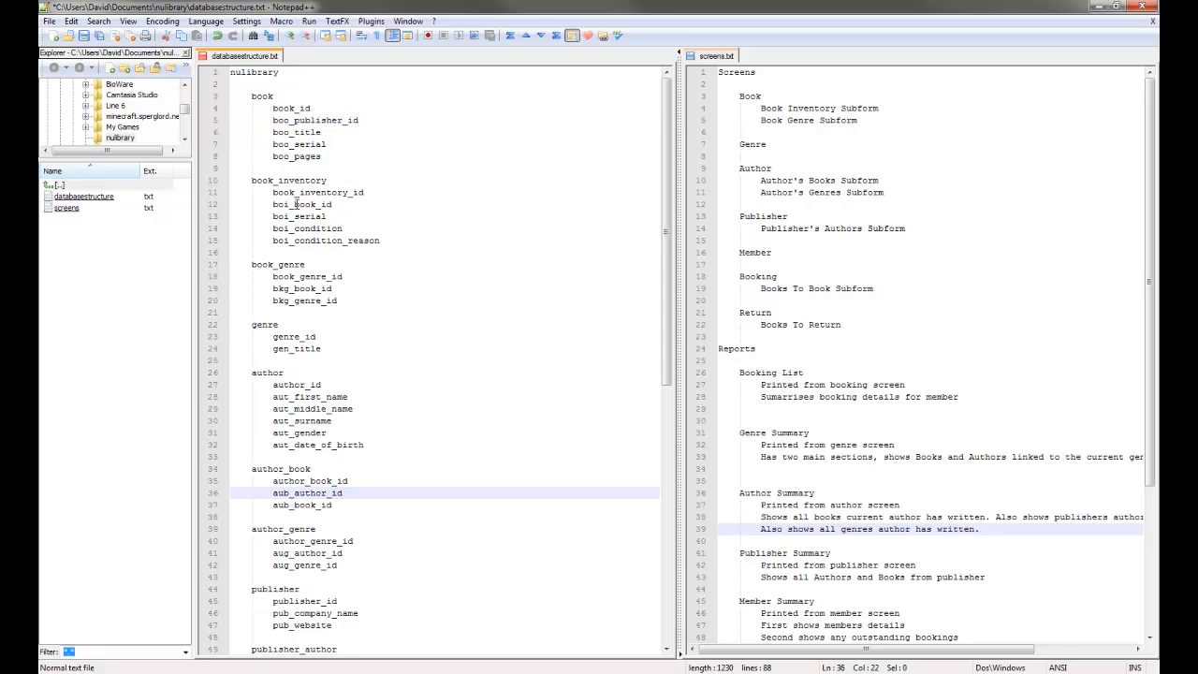
click(310, 108)
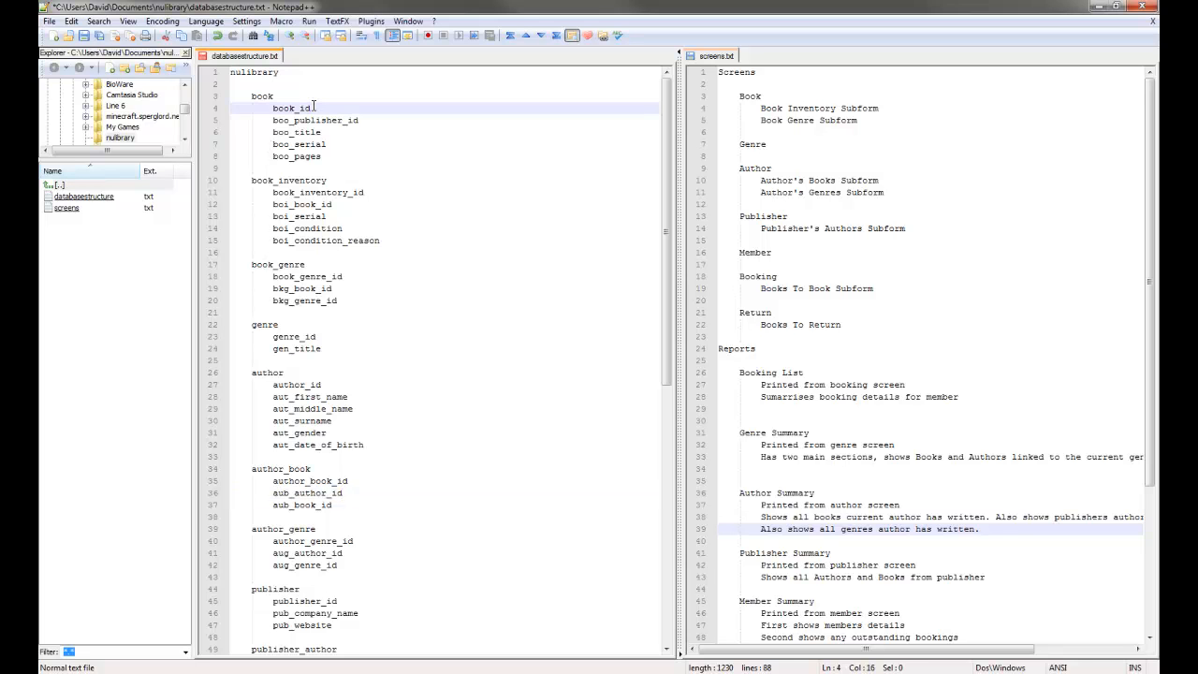
click(326, 471)
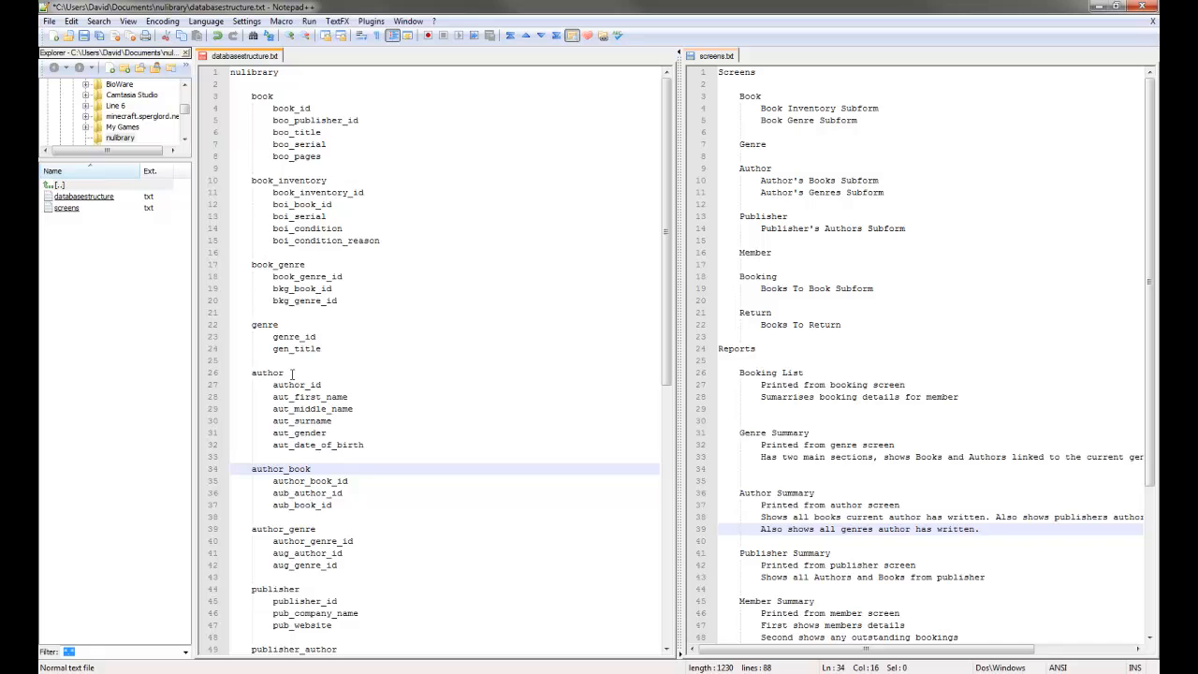
click(313, 108)
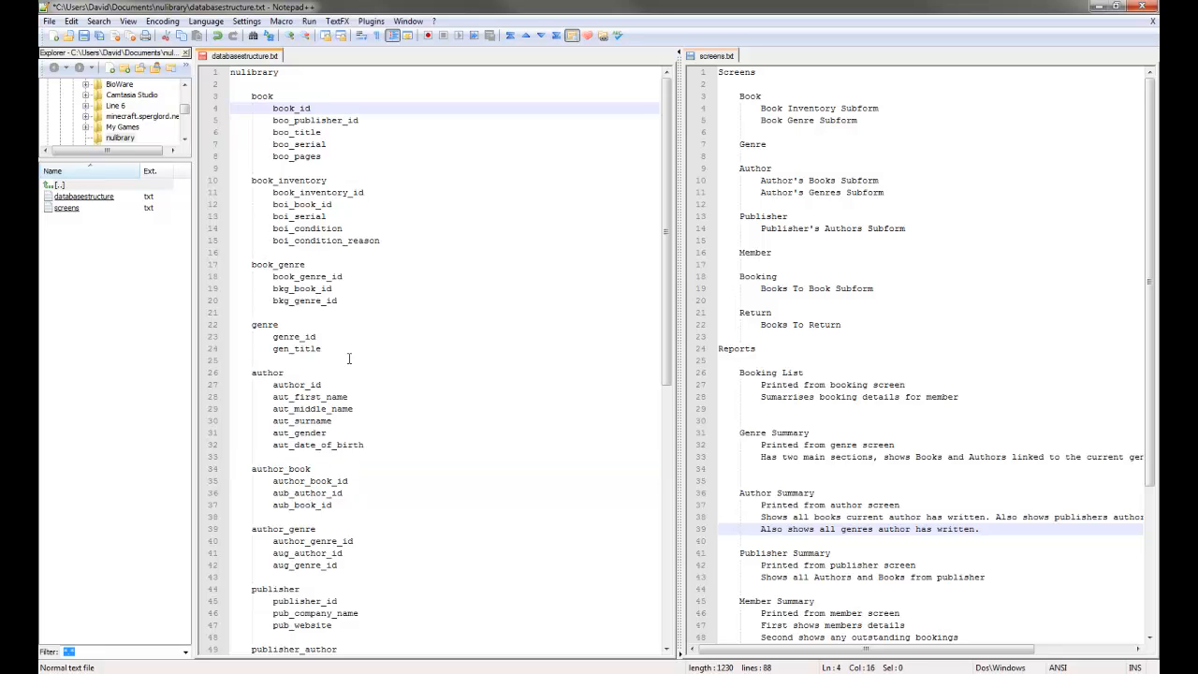
click(316, 468)
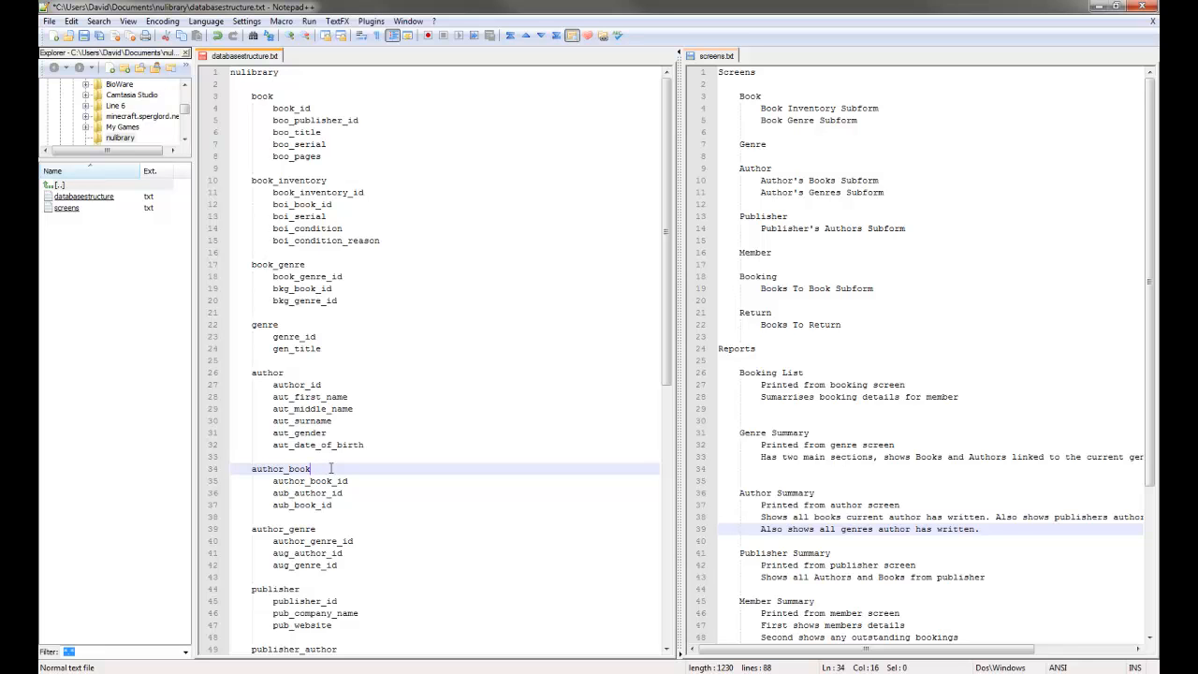
click(347, 491)
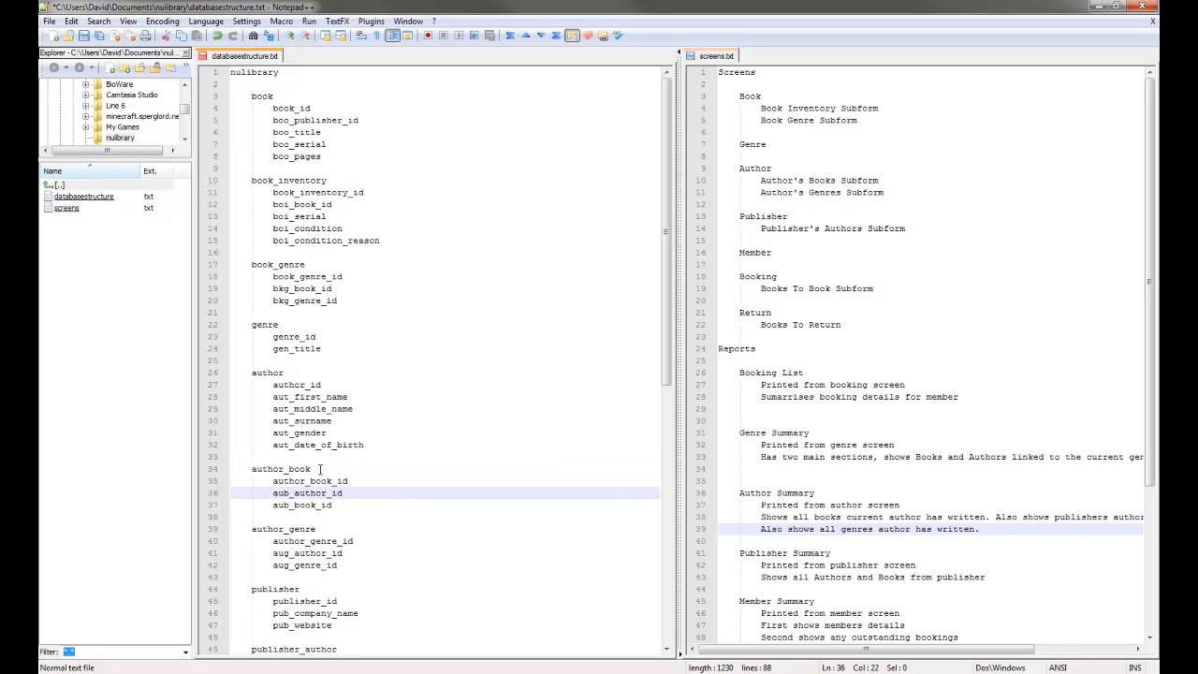
click(329, 468)
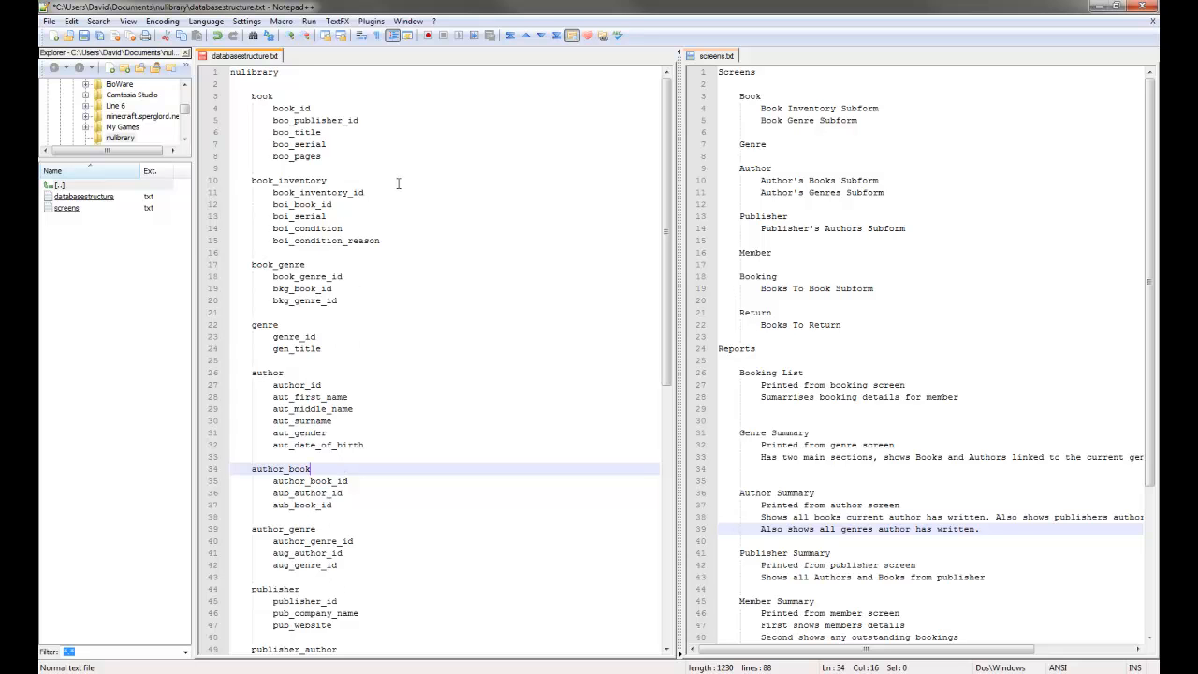
click(324, 180)
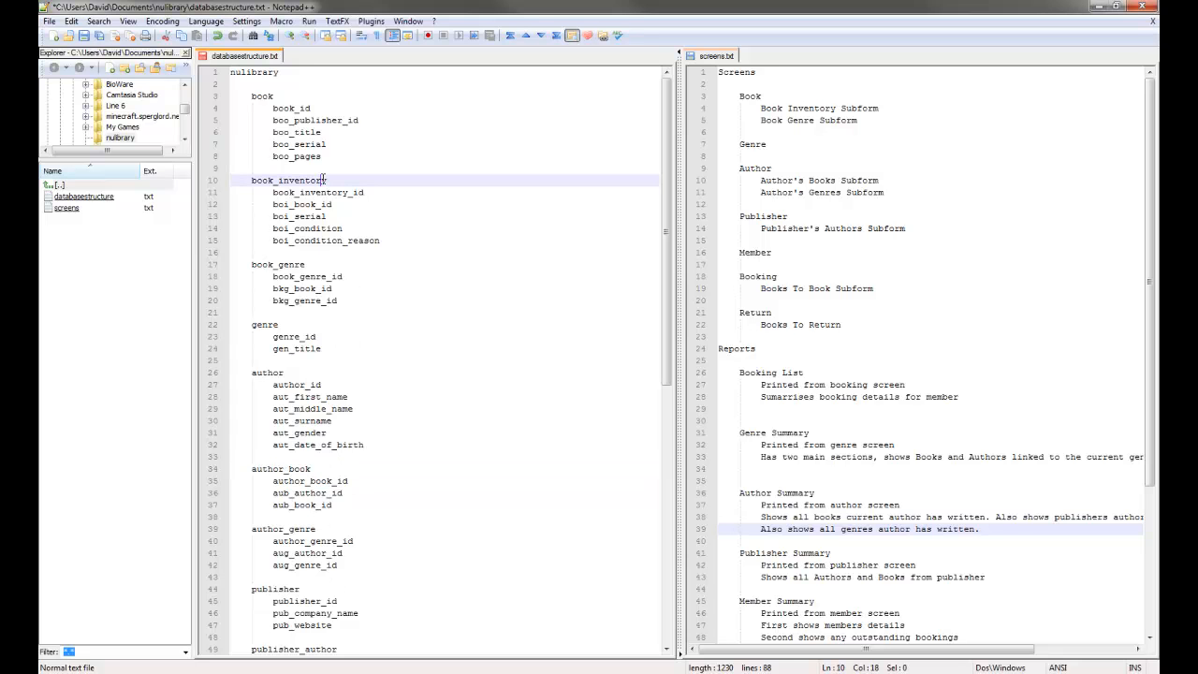
scroll(323, 179, down, 4)
scroll(316, 194, up, 2)
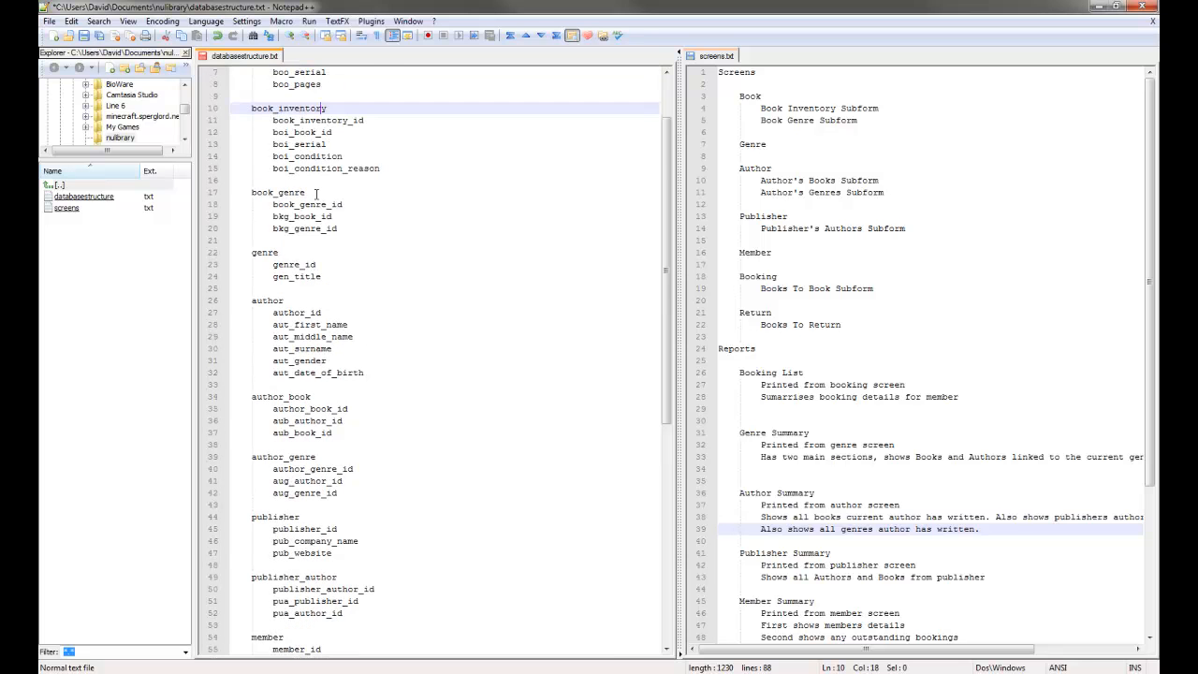
click(304, 192)
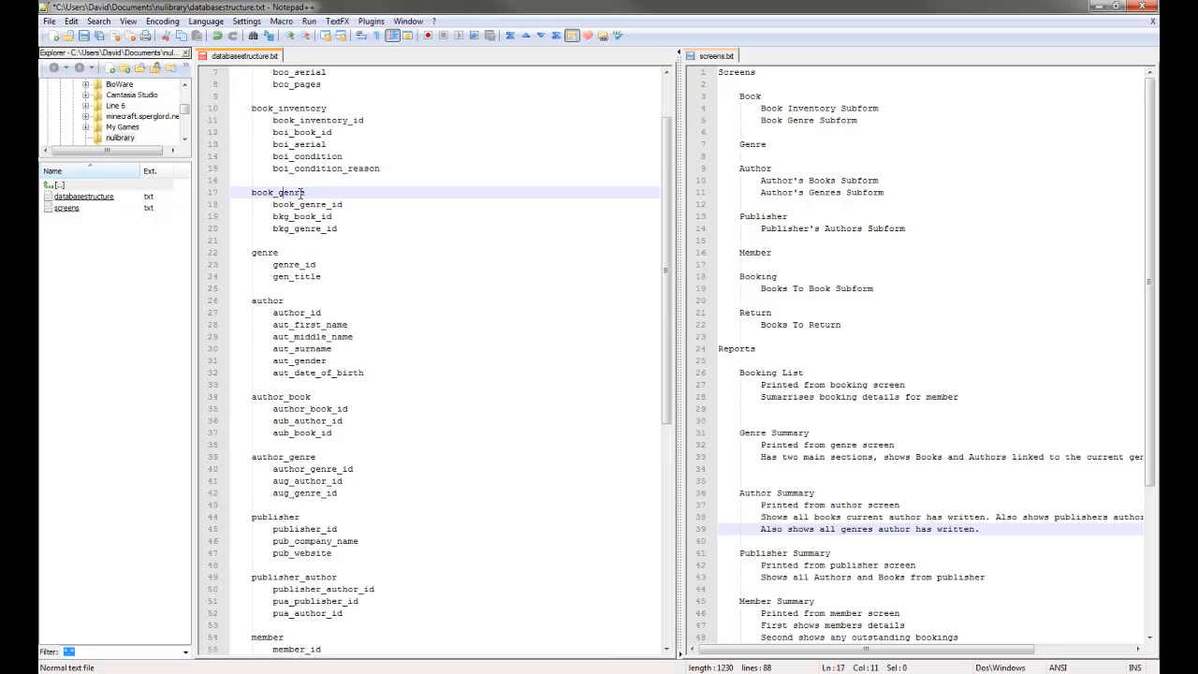
scroll(286, 248, down, 9)
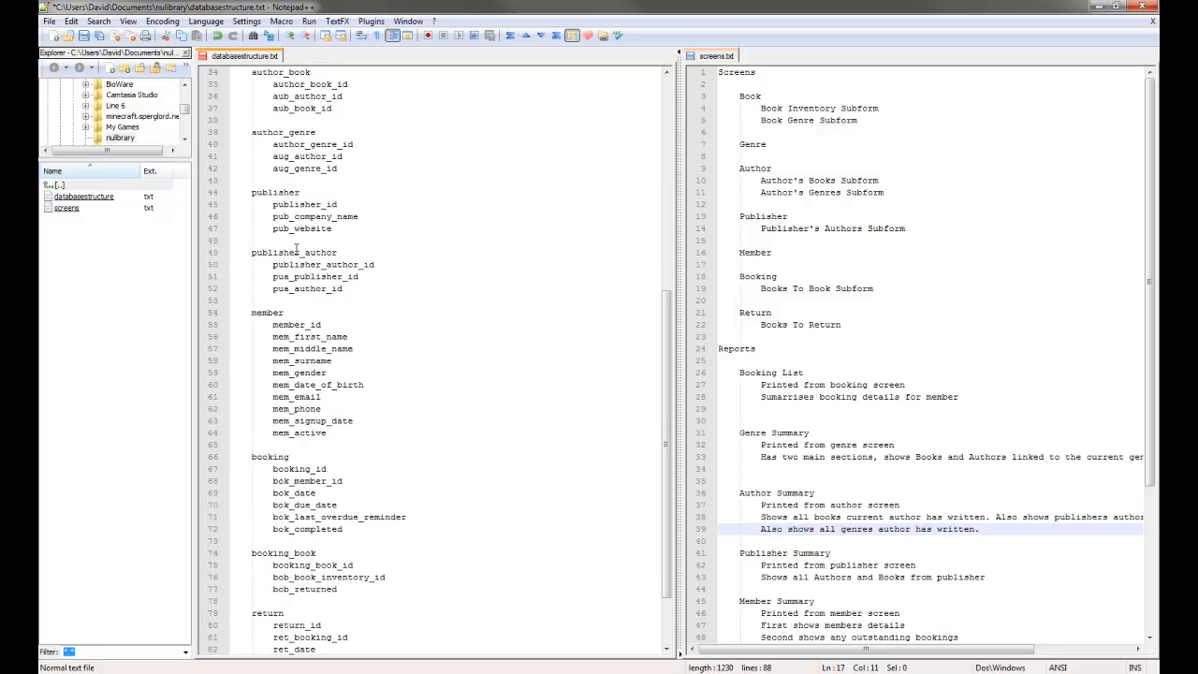
scroll(295, 247, up, 11)
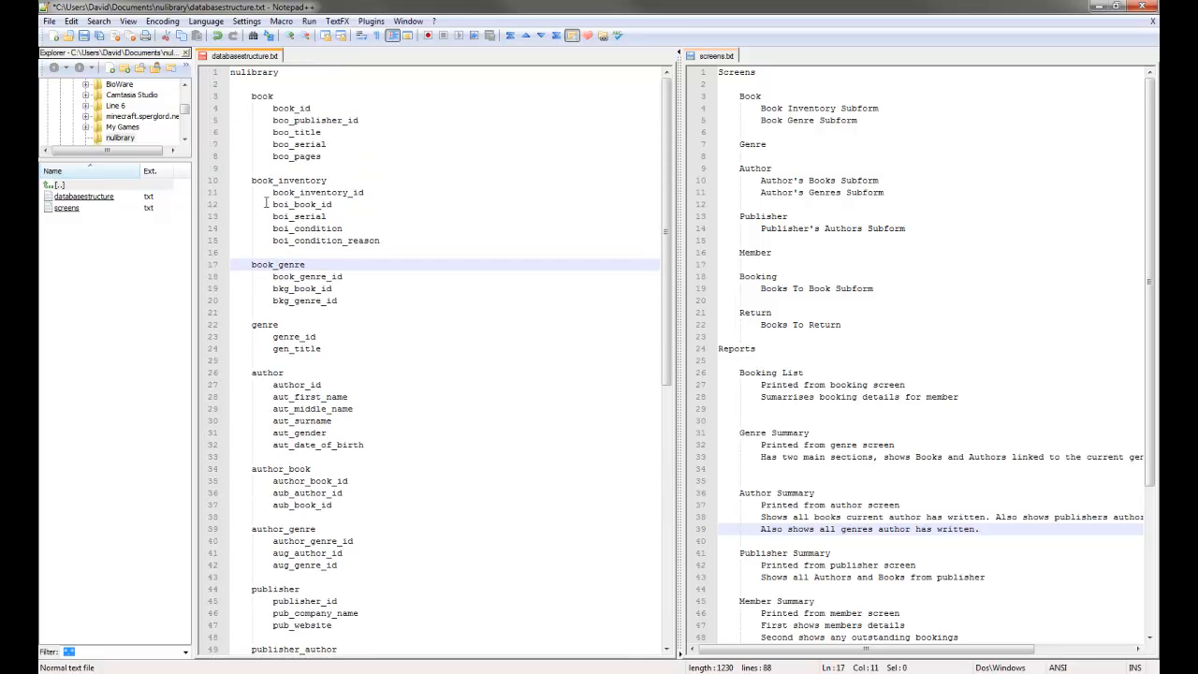
click(292, 109)
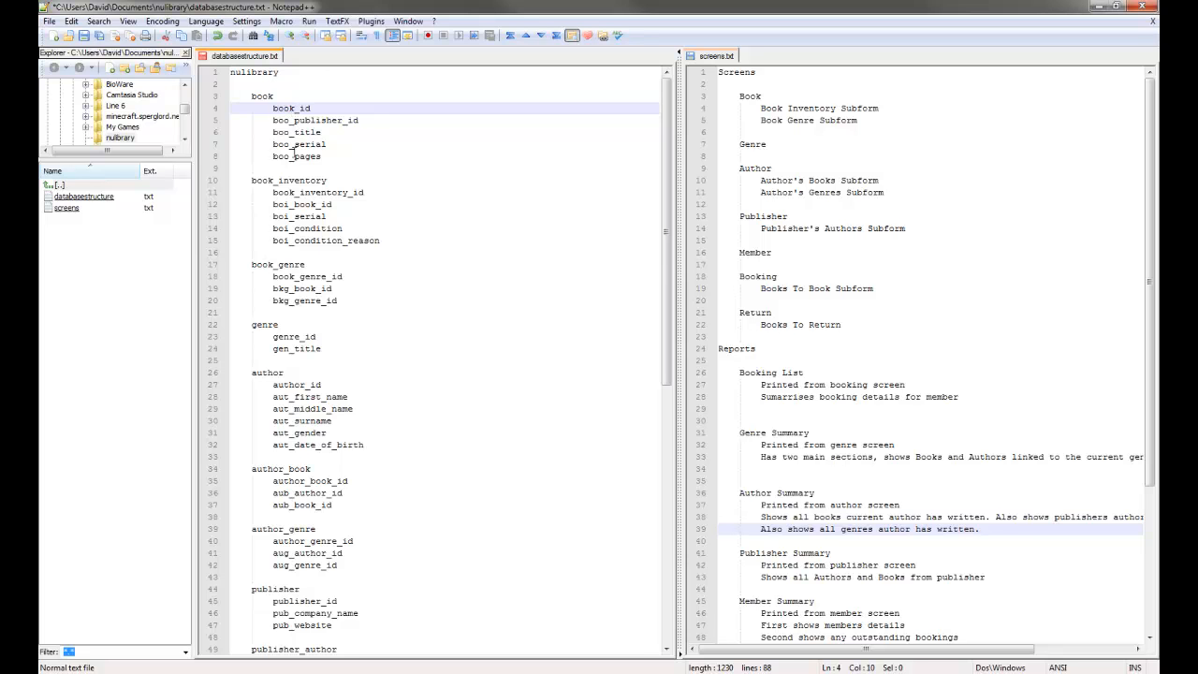
scroll(293, 152, down, 2)
scroll(313, 203, up, 2)
click(300, 469)
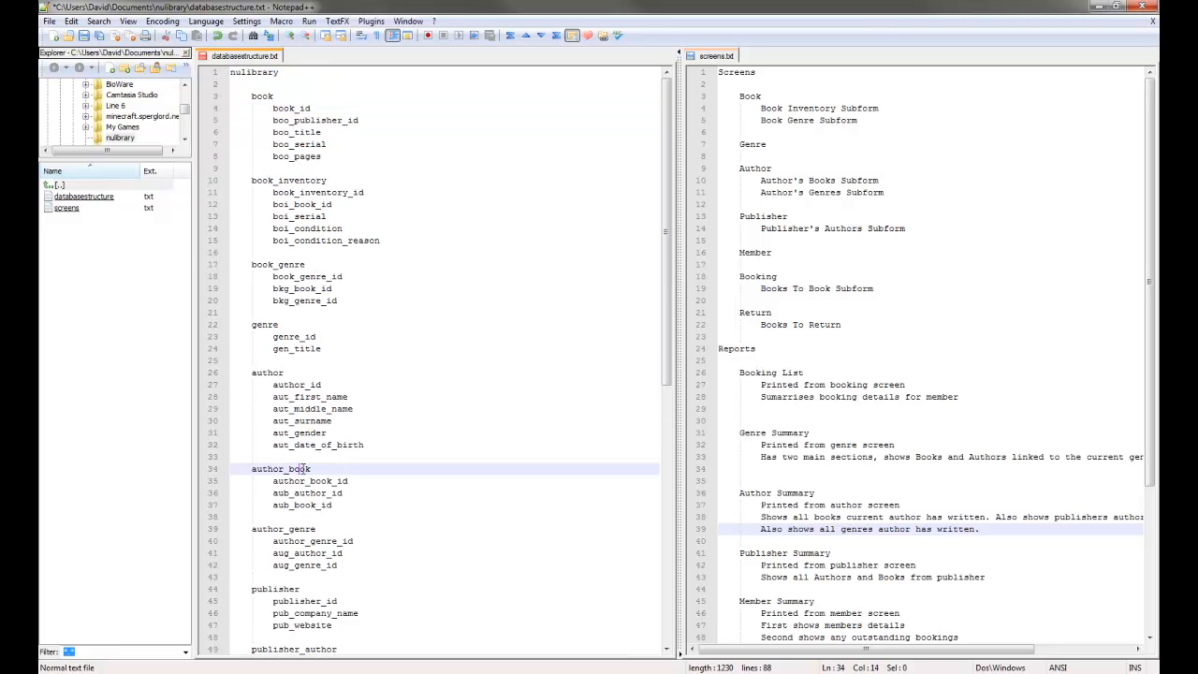
click(268, 470)
scroll(322, 239, down, 12)
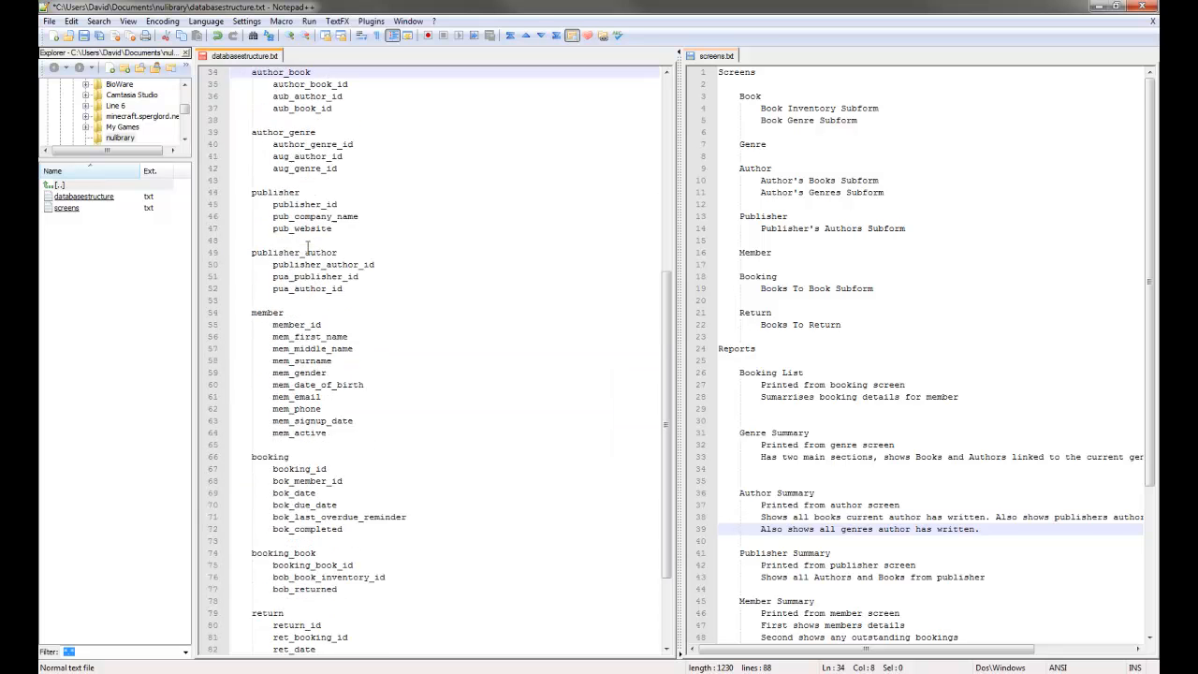
scroll(308, 246, down, 1)
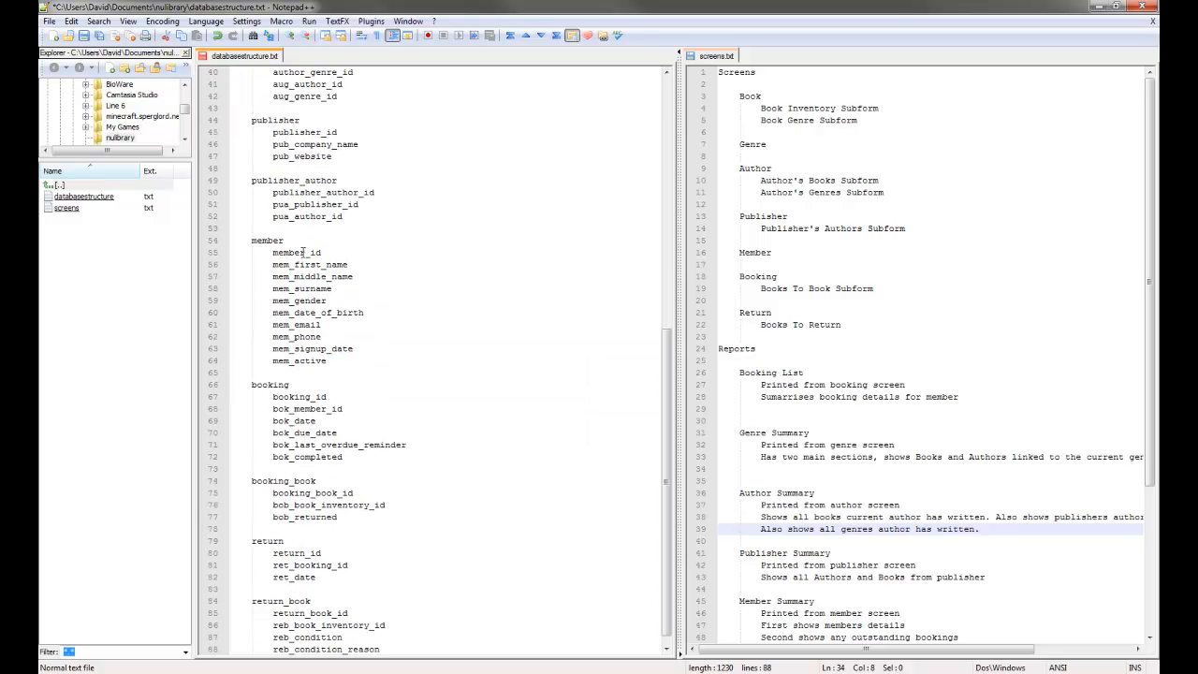
scroll(328, 290, down, 1)
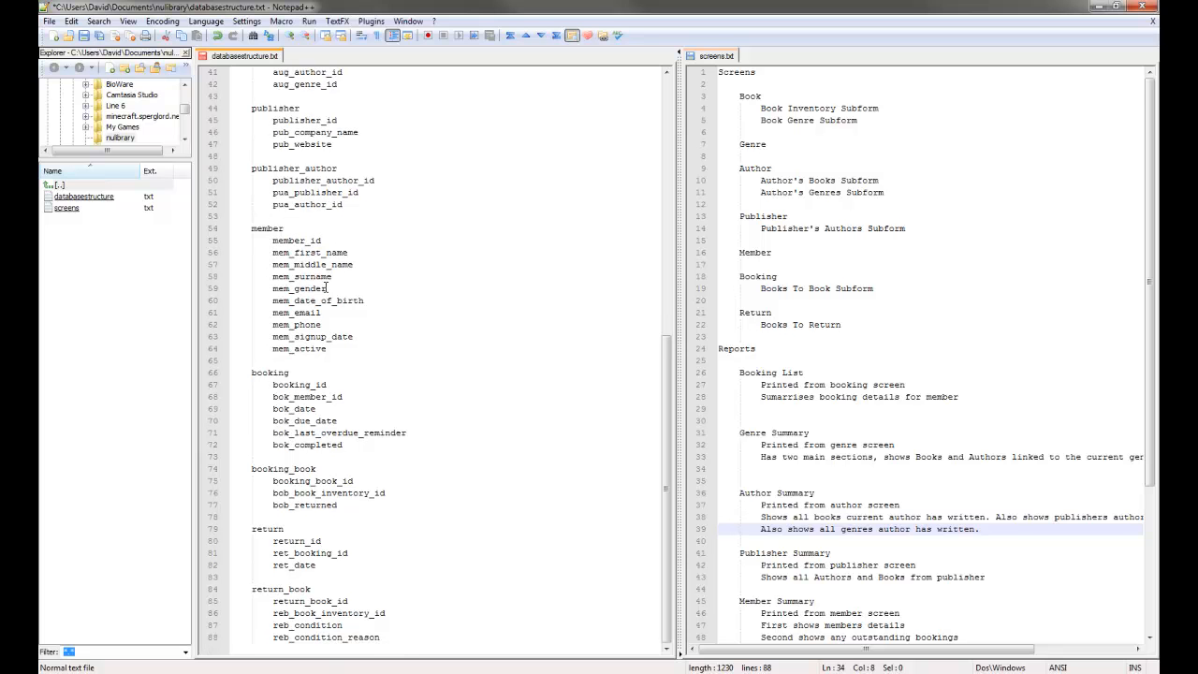
scroll(310, 246, up, 10)
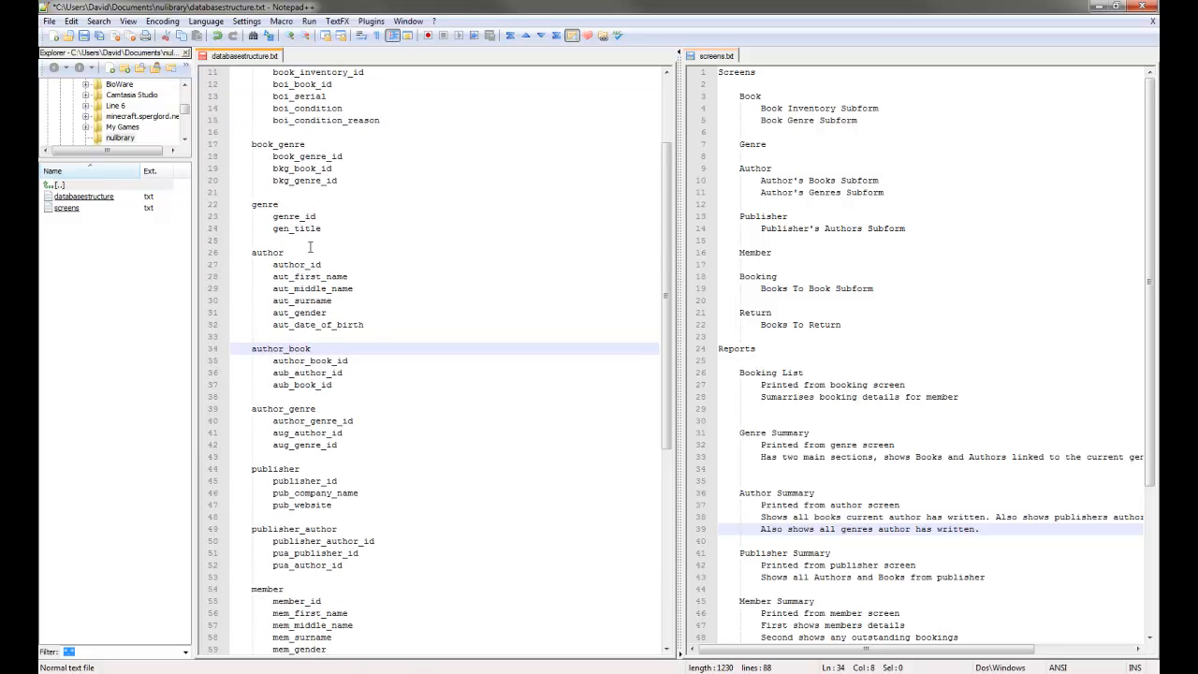
scroll(310, 246, up, 3)
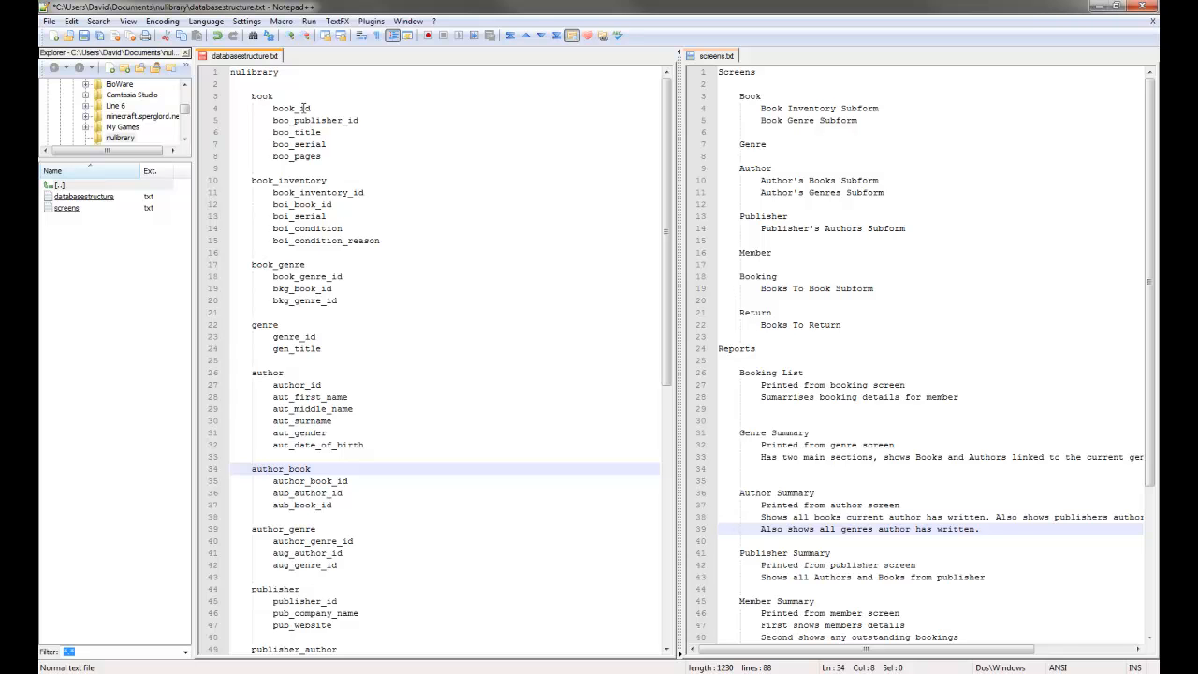
scroll(379, 131, down, 1)
scroll(375, 133, up, 1)
Return to phpMyAdmin in the browser and open the sample database's table list.
mouse_move(230, 671)
click(184, 634)
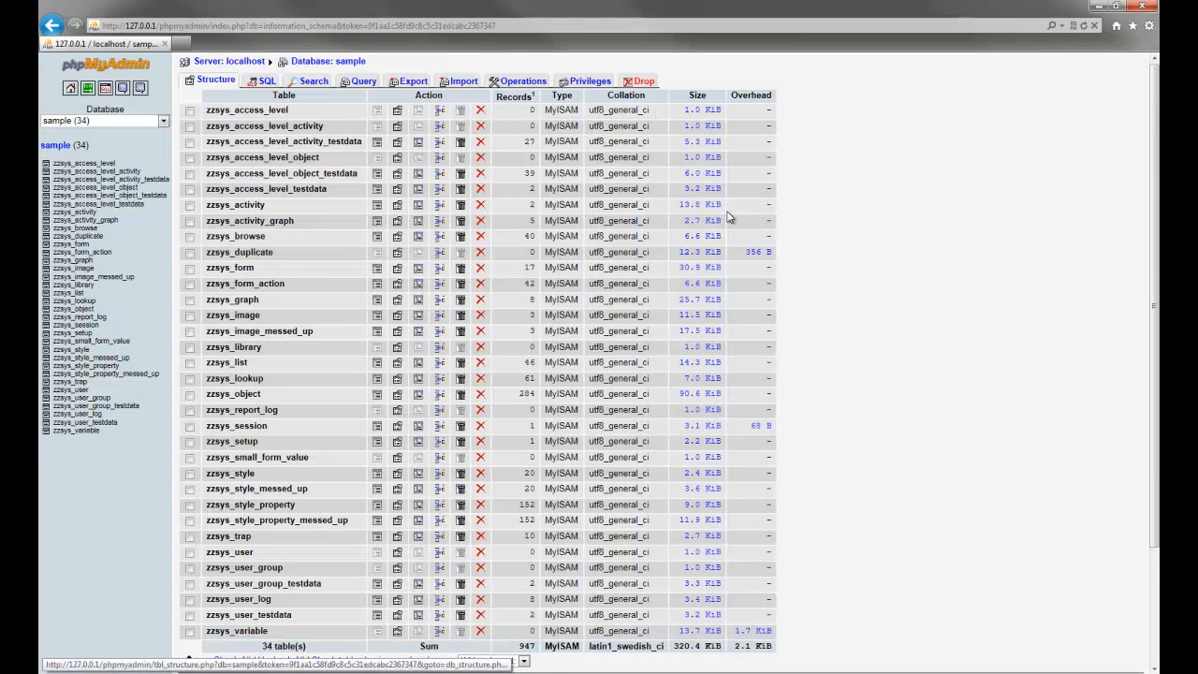
scroll(832, 179, down, 1)
scroll(474, 178, up, 1)
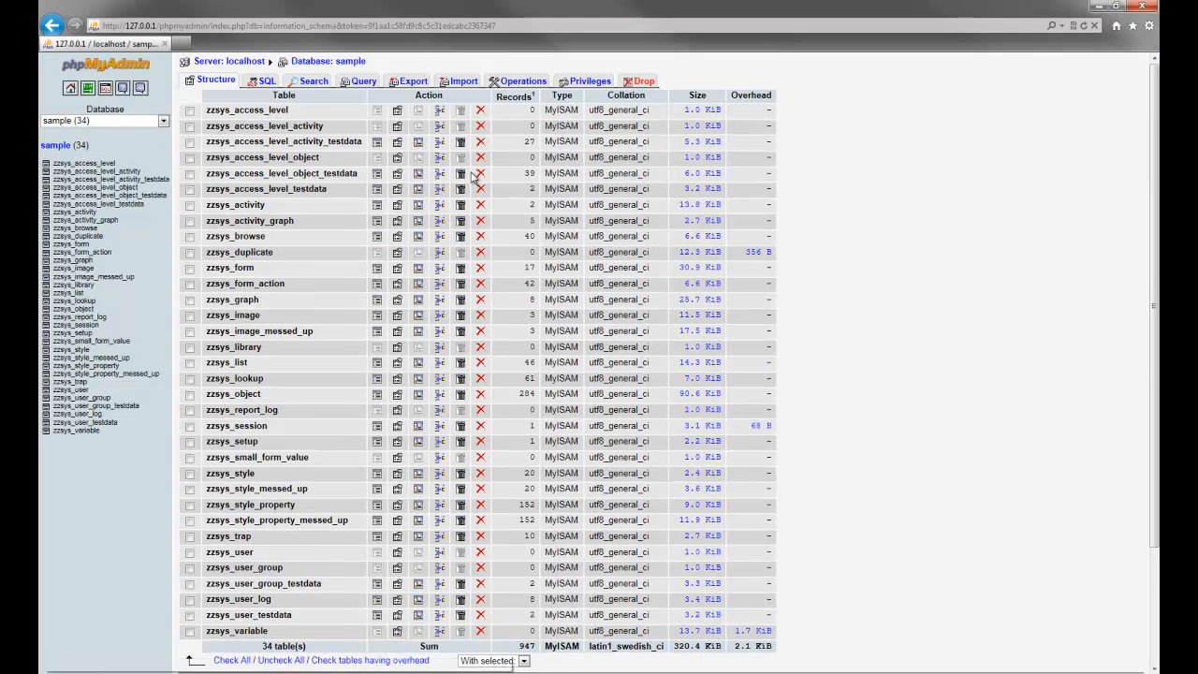
click(163, 125)
click(164, 125)
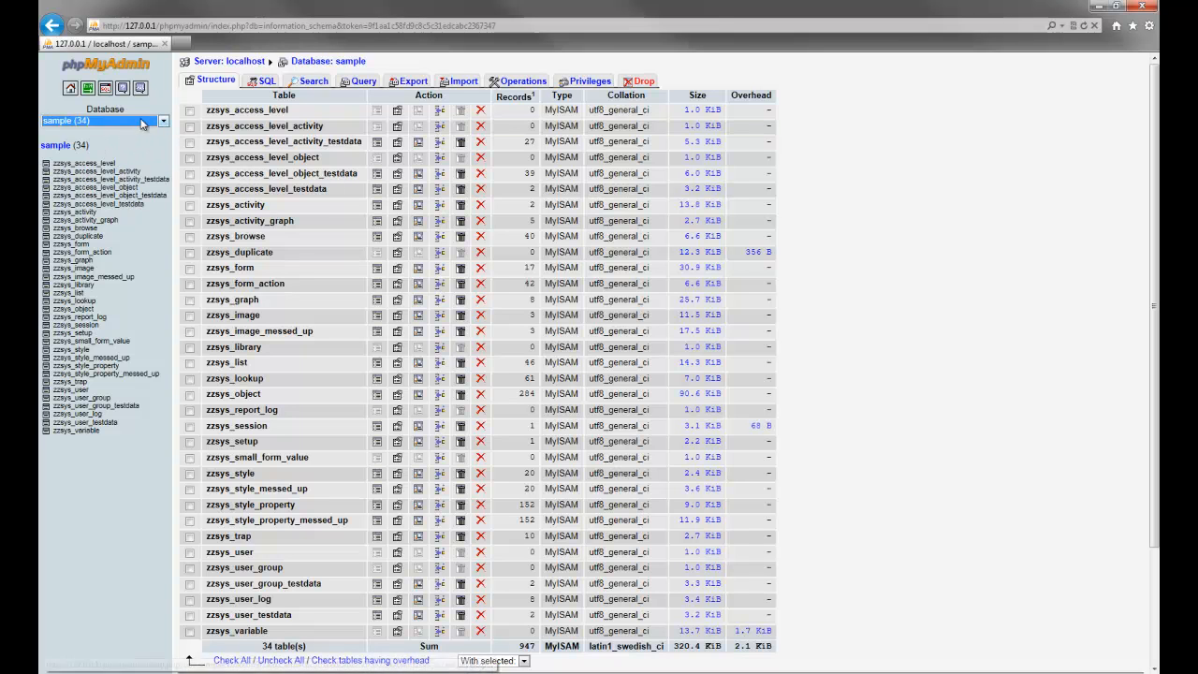
click(147, 139)
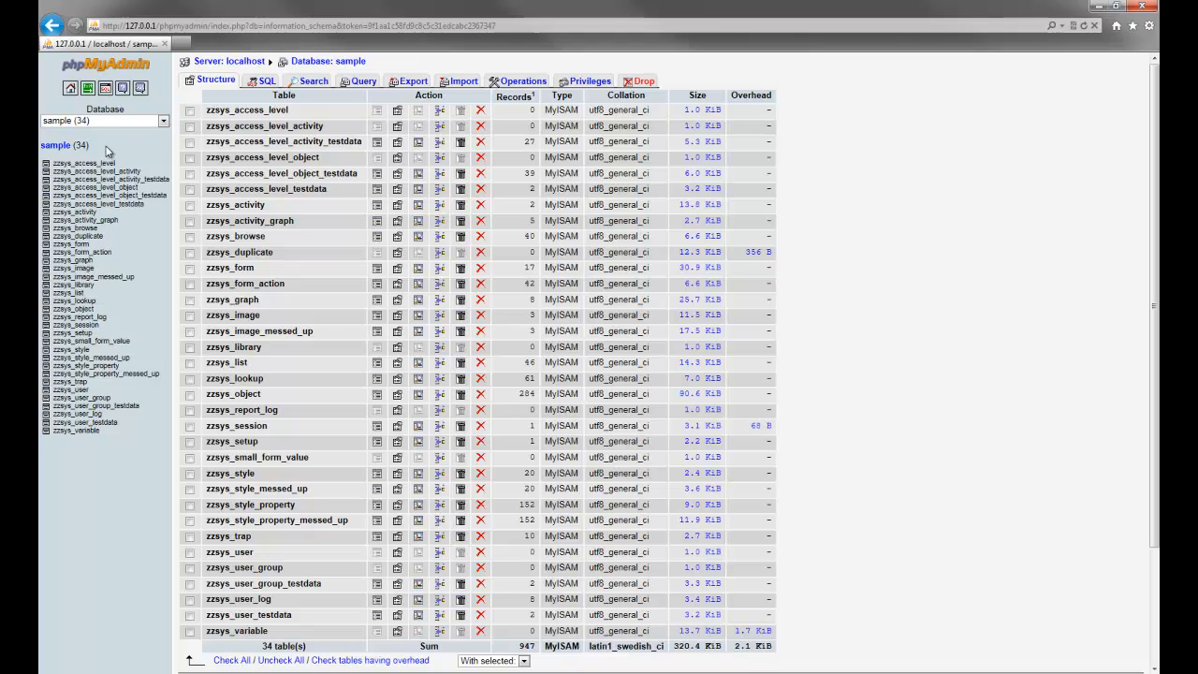
click(69, 148)
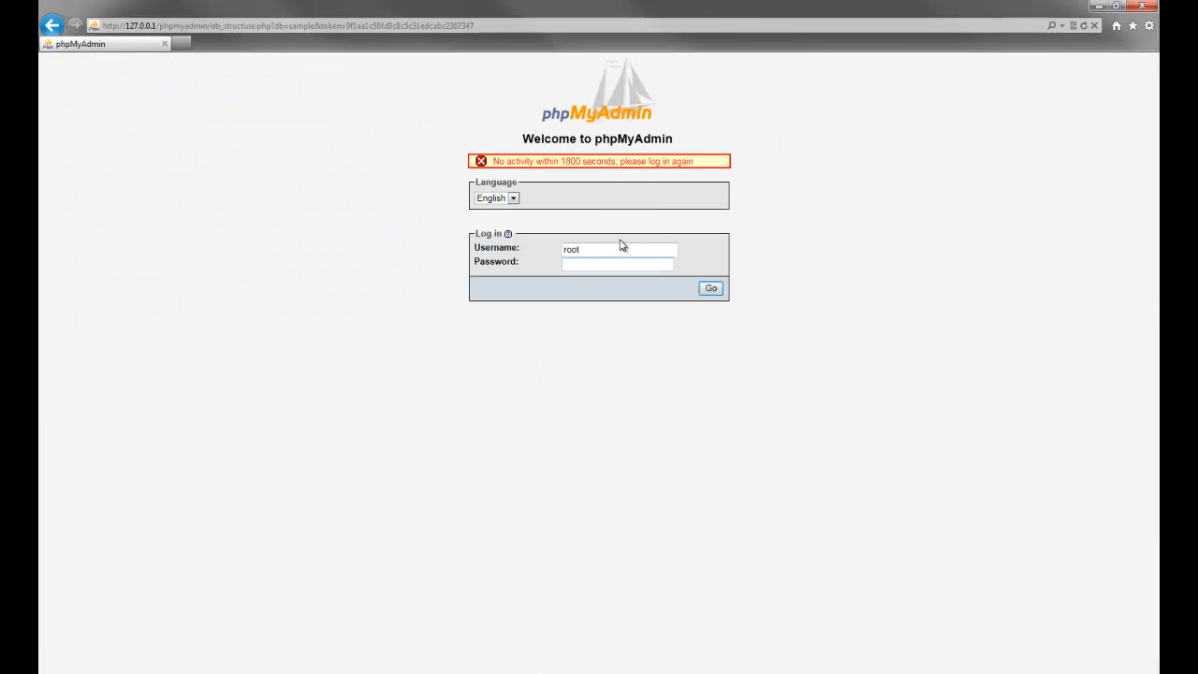
Enter the database password on the expired-session login page, twice, to get back in.
text(root)
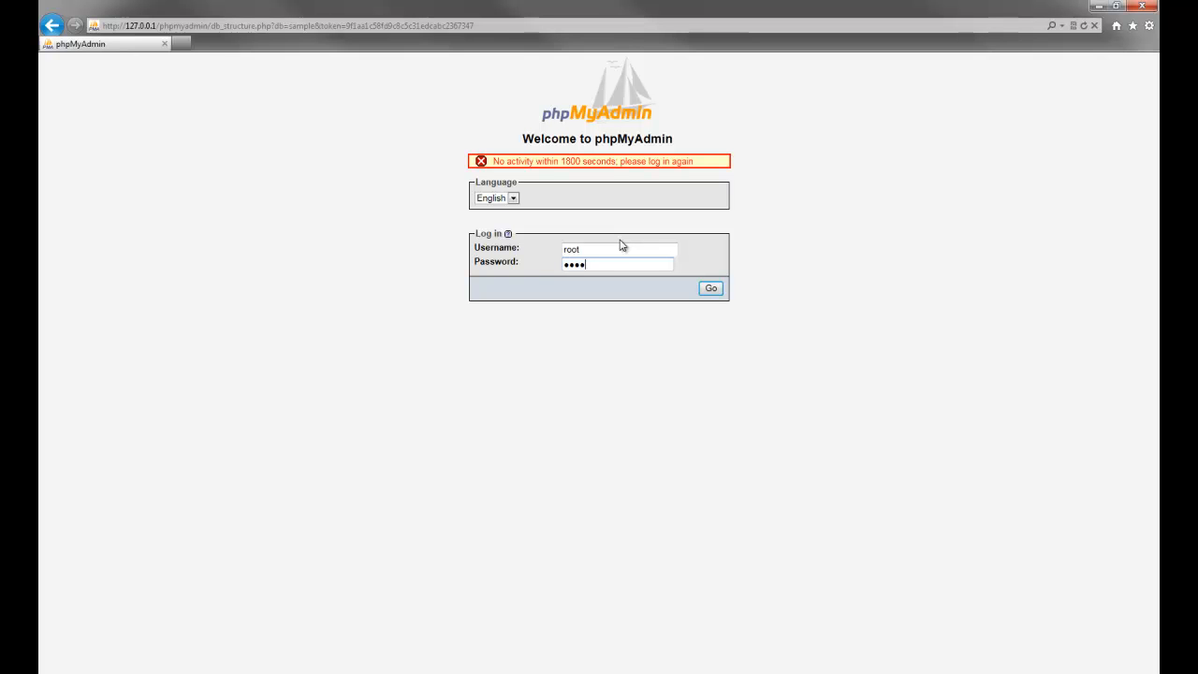
text(t)
key(Return)
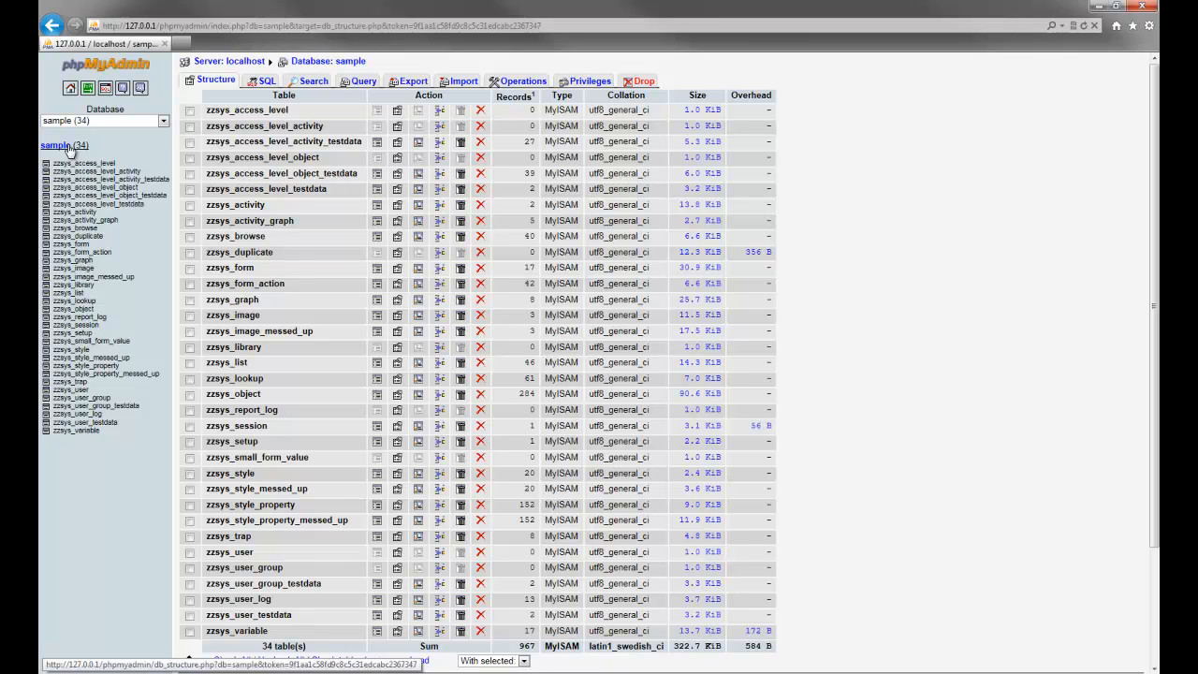
click(406, 83)
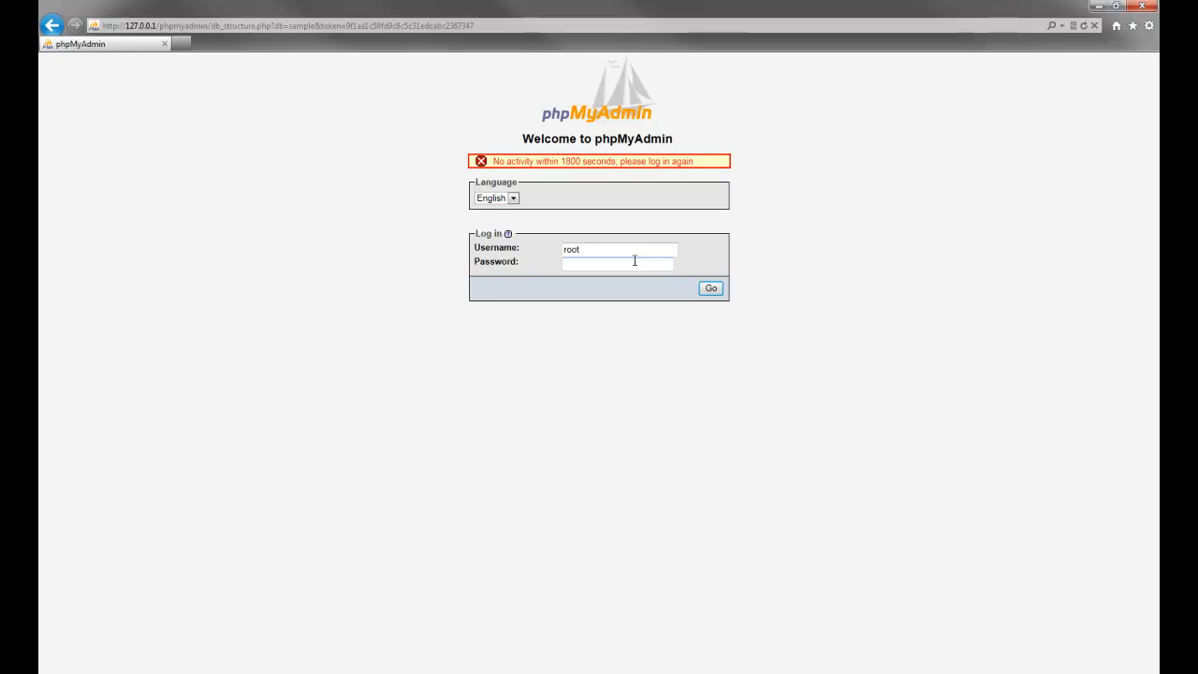
text(********)
key(Return)
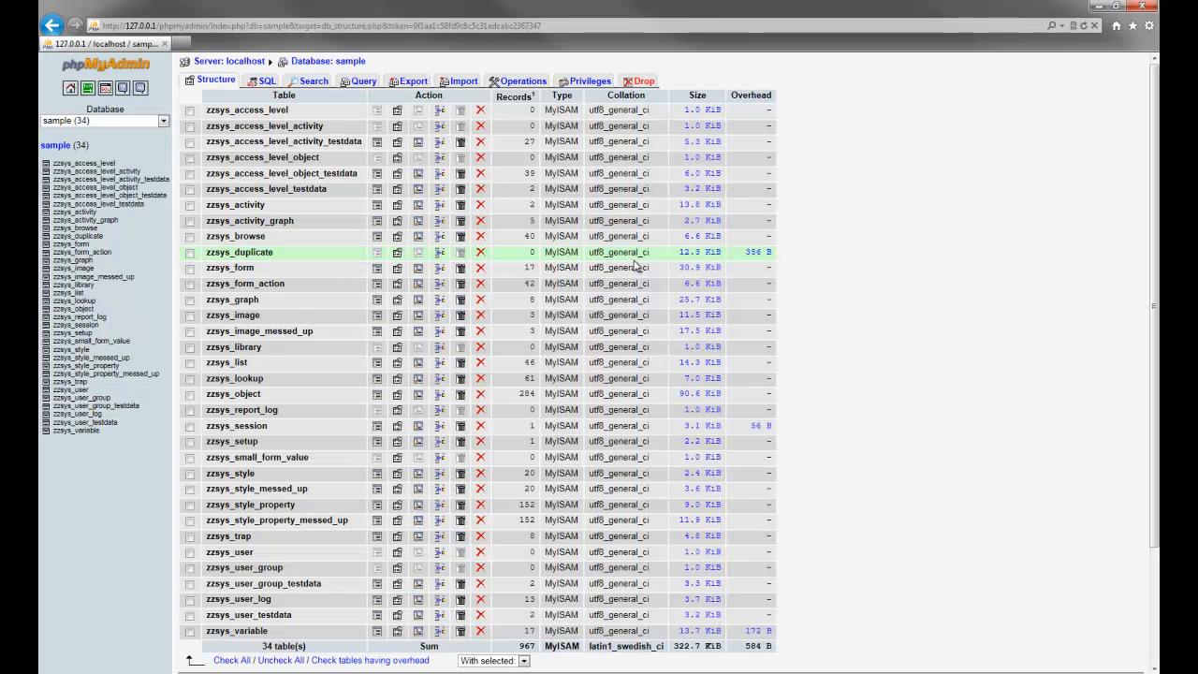
On the Operations page, name the structure-and-data copy nulibrary and tick Switch to copied database.
click(515, 80)
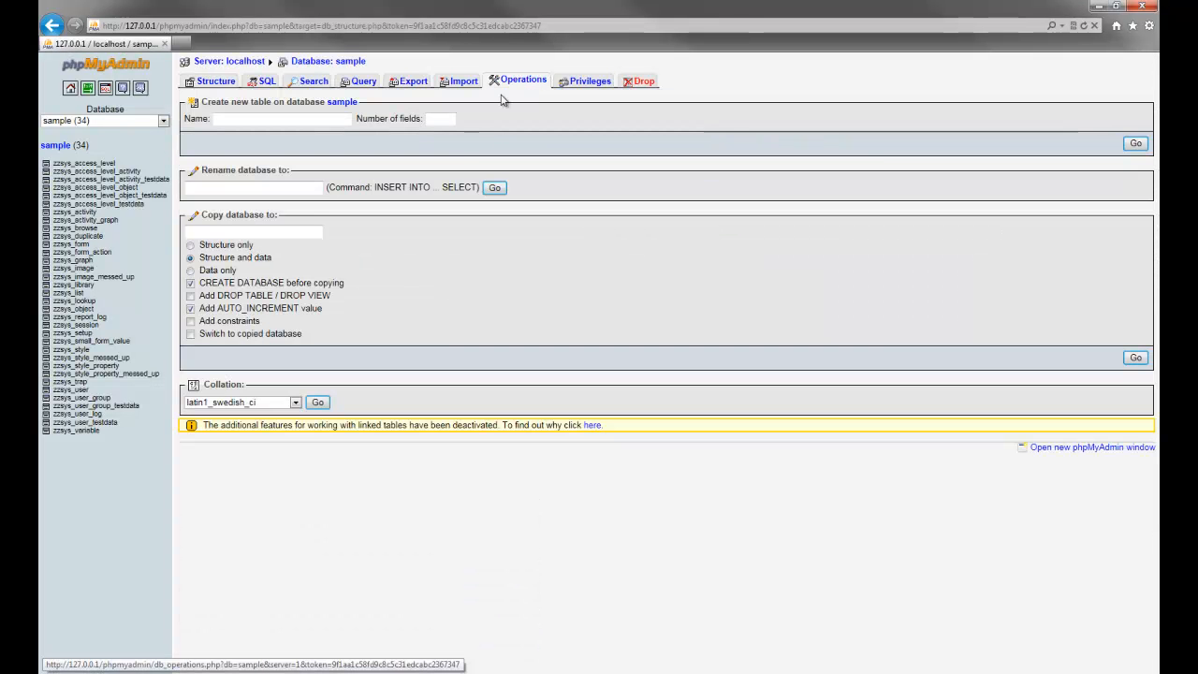
click(267, 231)
text(nulibrary)
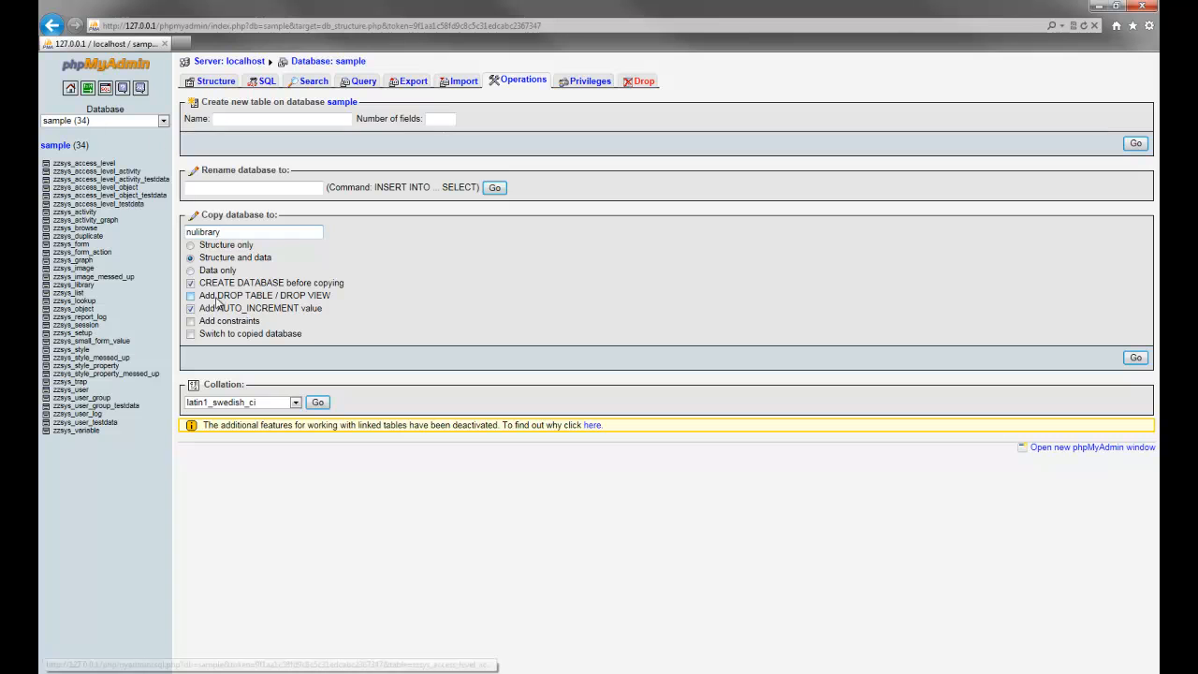
click(163, 122)
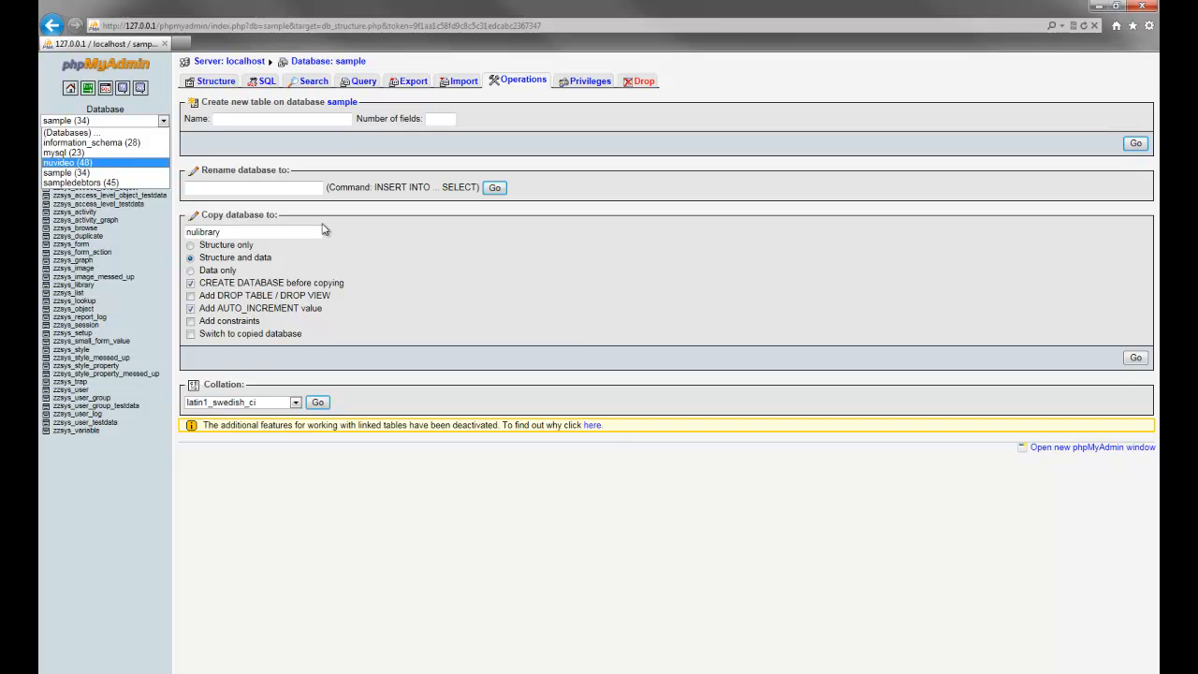
click(414, 258)
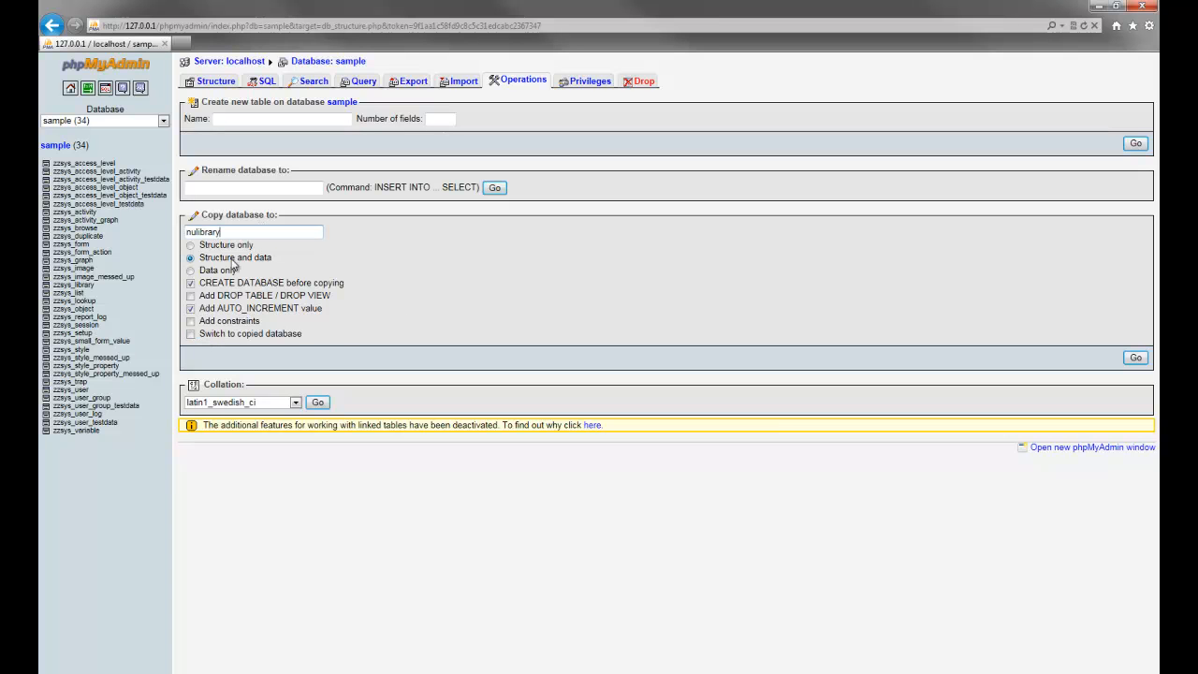
click(191, 334)
Run the copy, then pick nulibrary from the sidebar database list to show its 34 tables.
click(1135, 358)
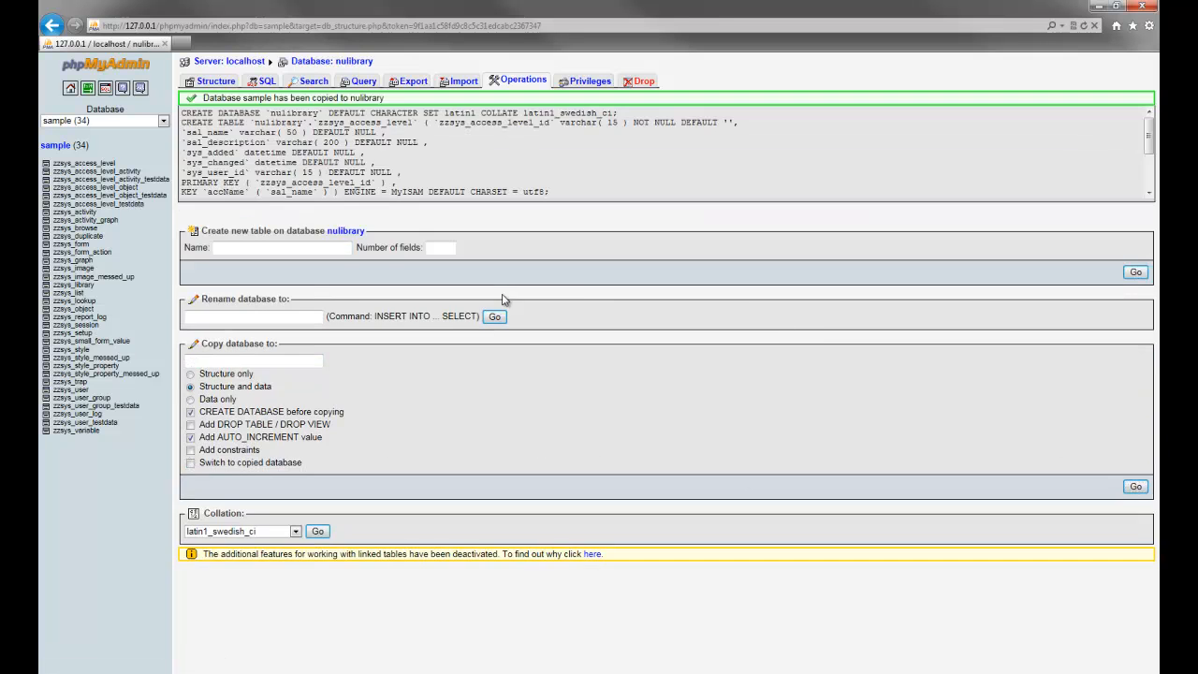
click(98, 122)
click(90, 162)
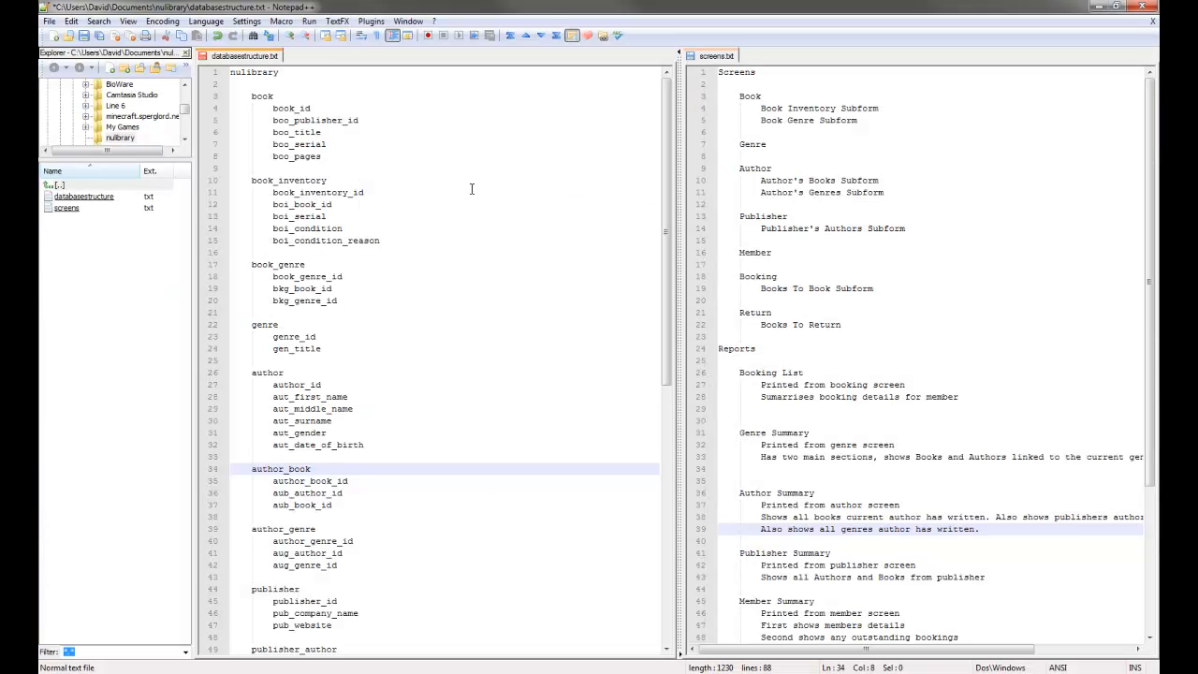
scroll(308, 170, down, 13)
scroll(319, 181, up, 13)
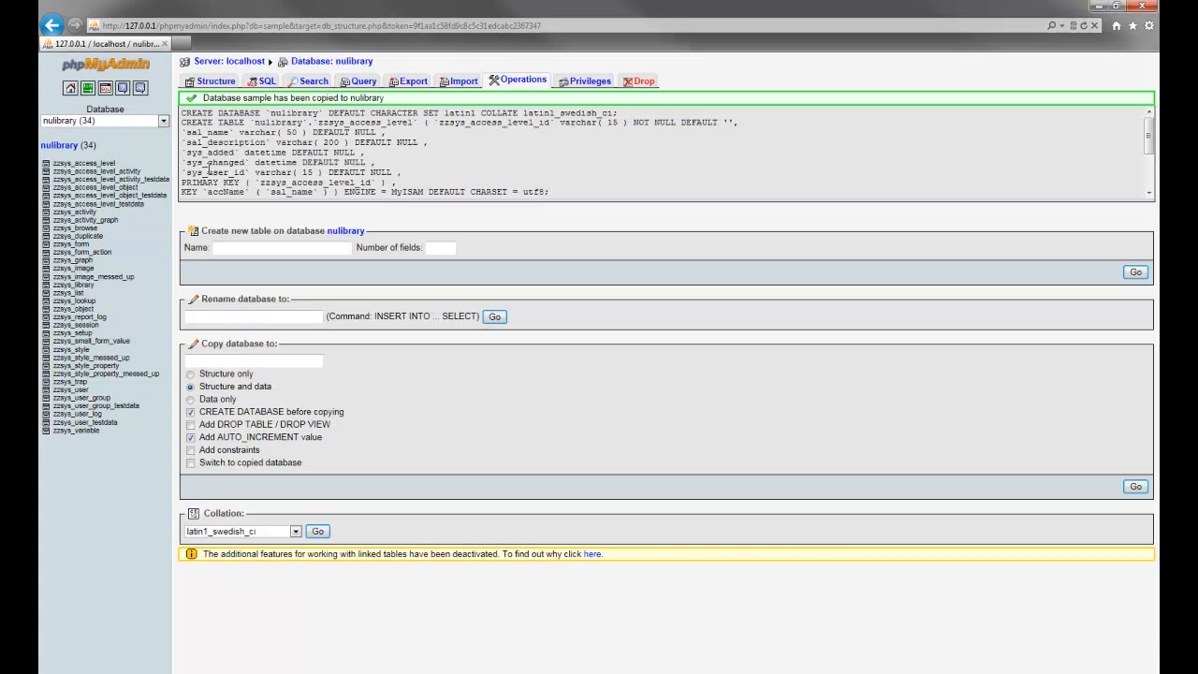
click(59, 145)
scroll(309, 281, down, 3)
Start a new table named book with 1 field.
click(269, 576)
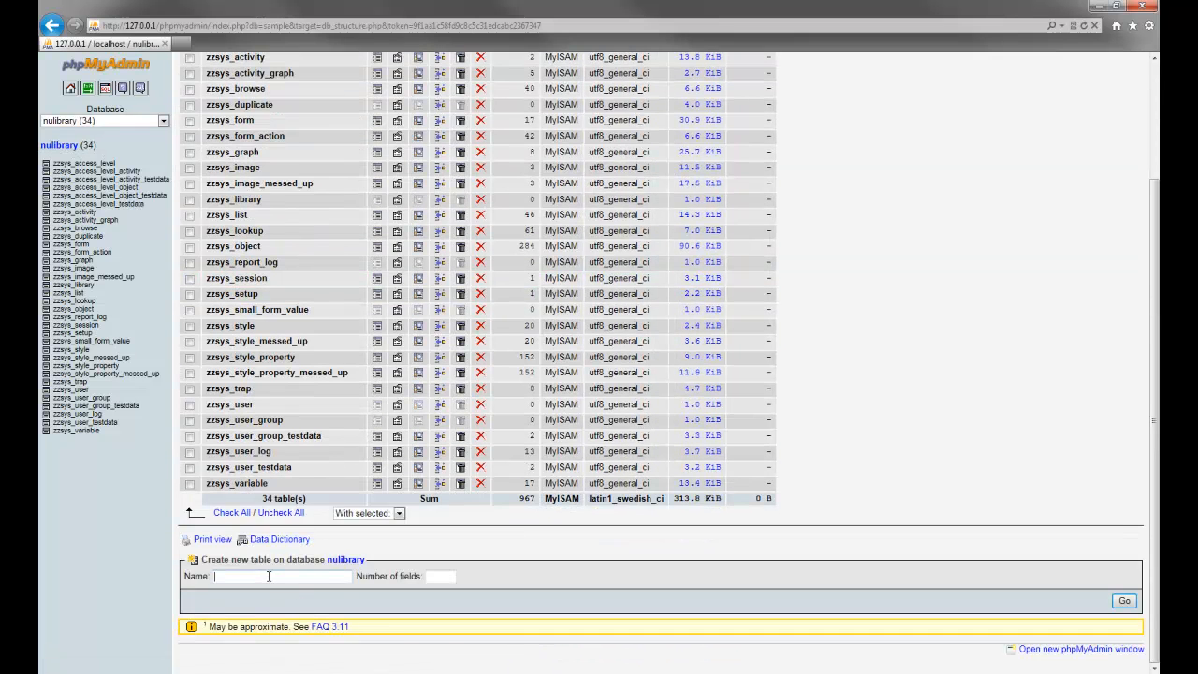
text(book)
key(Tab)
text(1)
click(1114, 600)
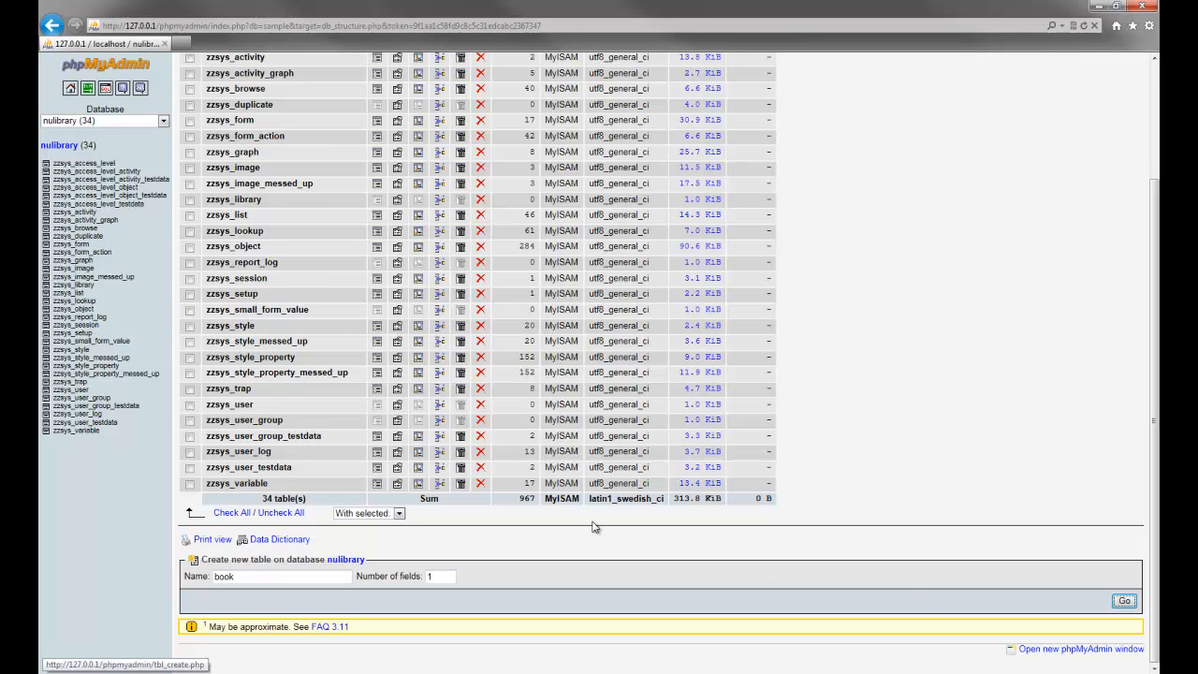
Define book_id as a VARCHAR(15) primary key and save the table.
click(306, 81)
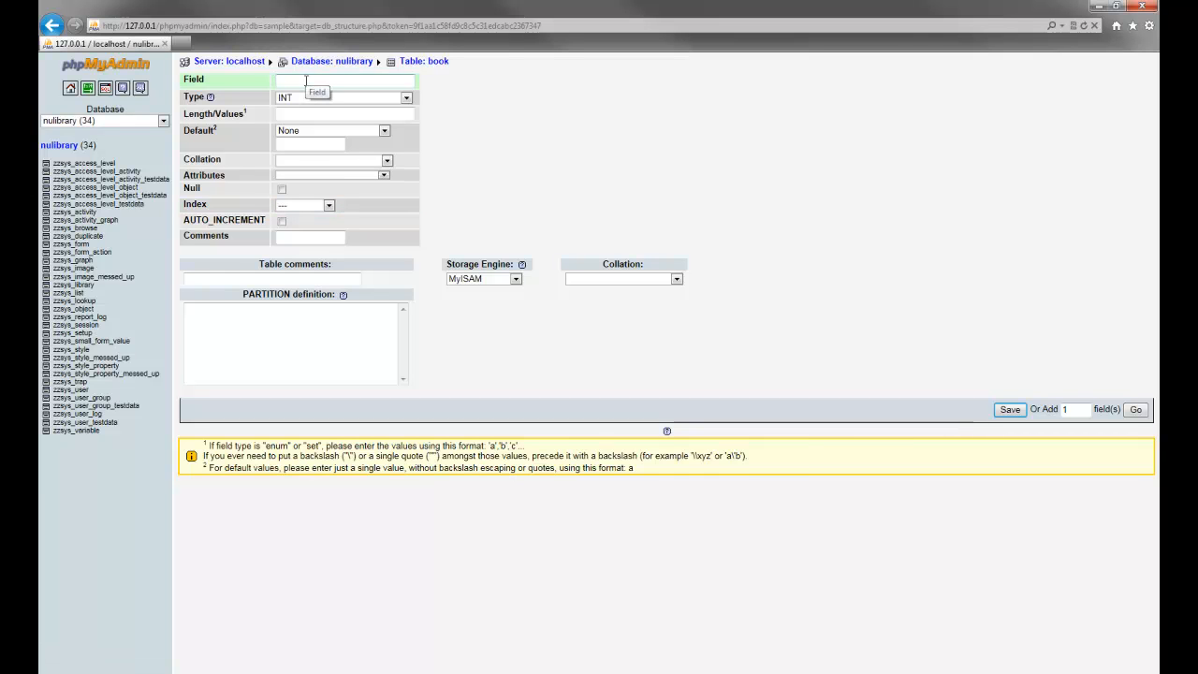
text(book_i)
key(Tab)
key(Tab)
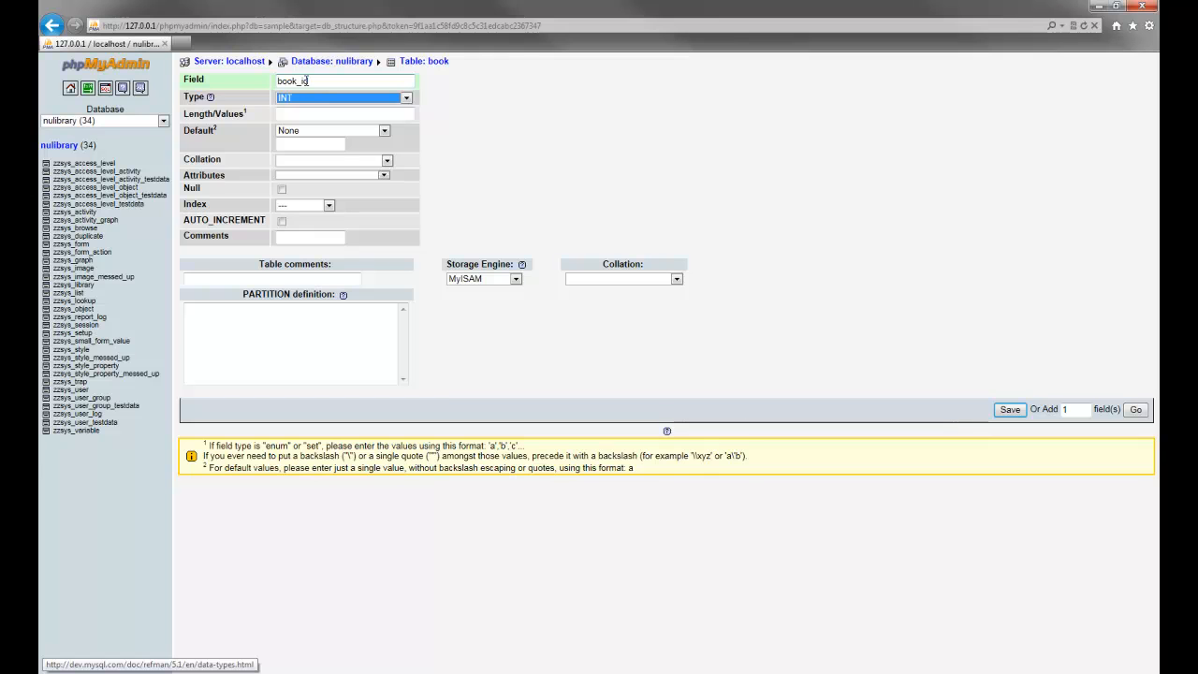
key(Down)
key(Tab)
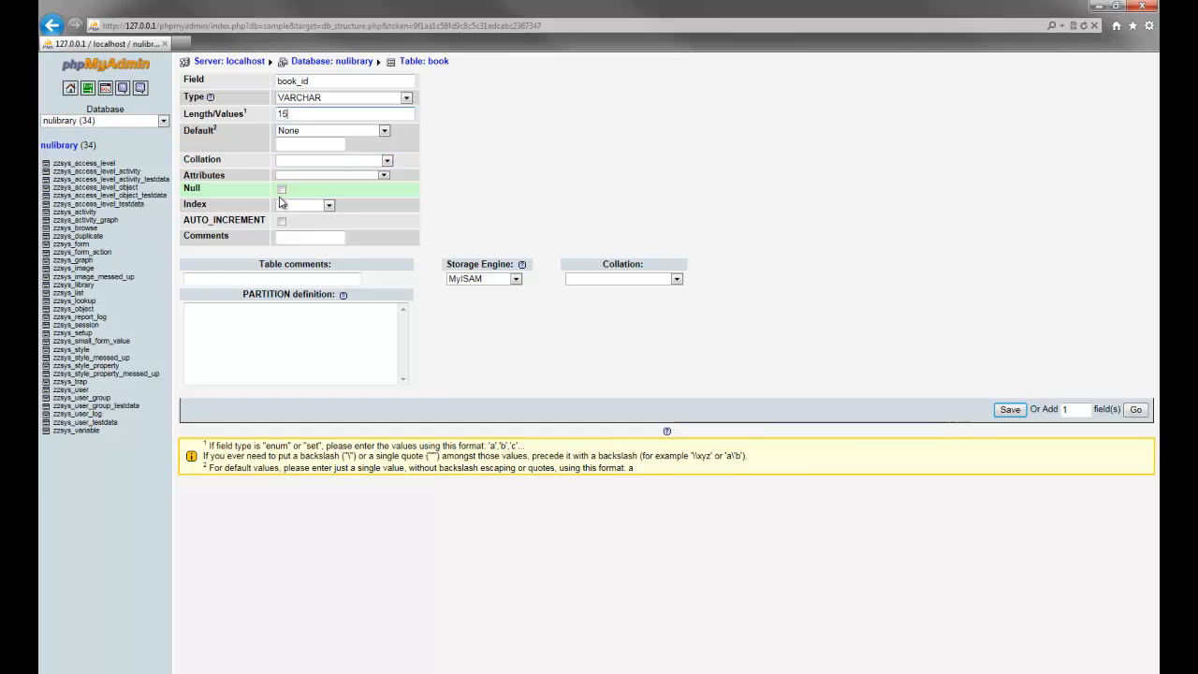
click(325, 205)
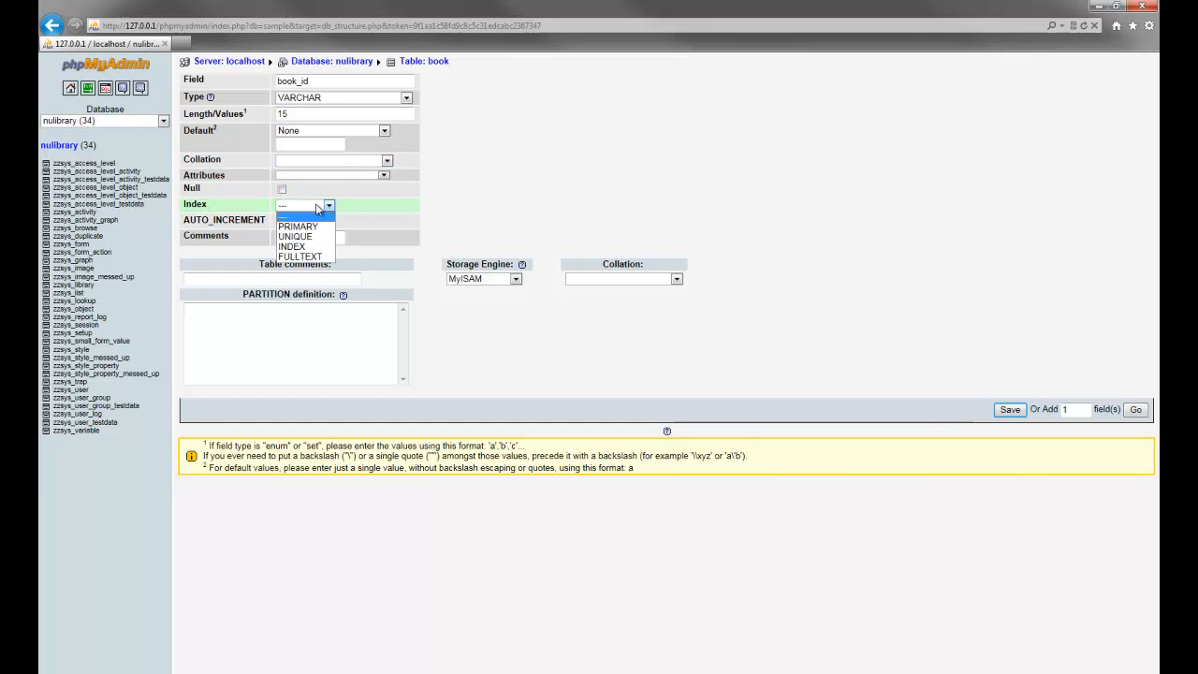
click(353, 206)
click(318, 205)
click(299, 226)
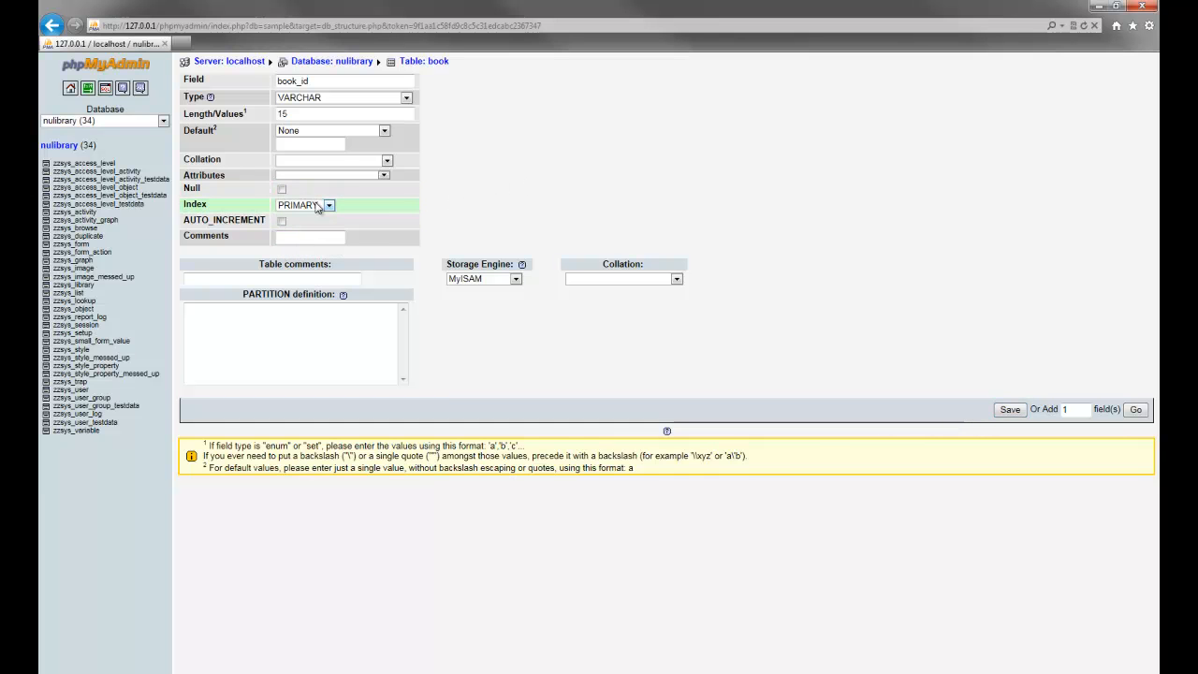
click(1010, 409)
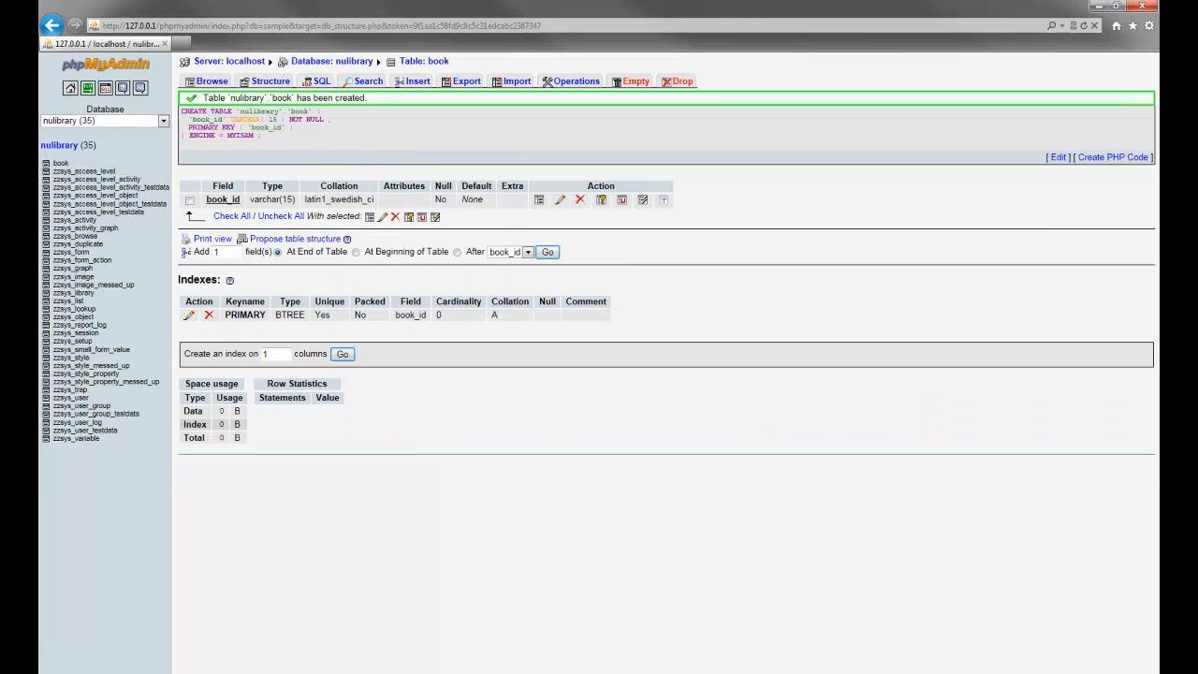
Check the book fields in the Notepad++ outline, then select the Add field(s) count in phpMyAdmin.
key(alt+Tab)
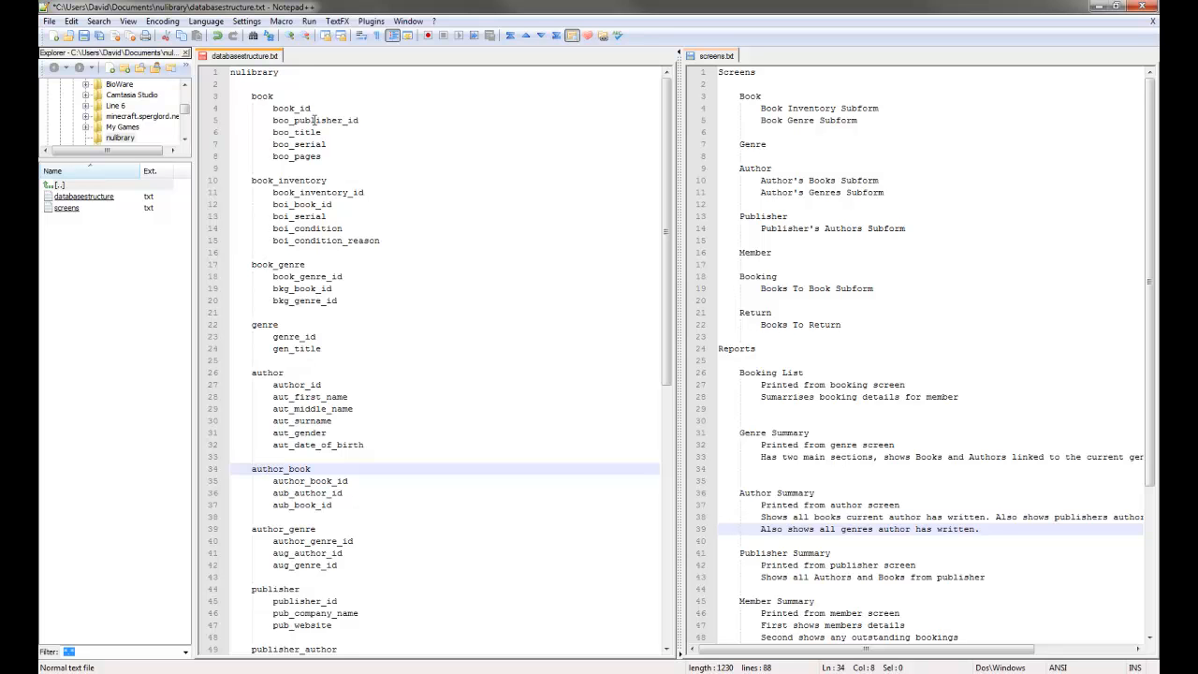
double_click(314, 120)
key(ctrl+c)
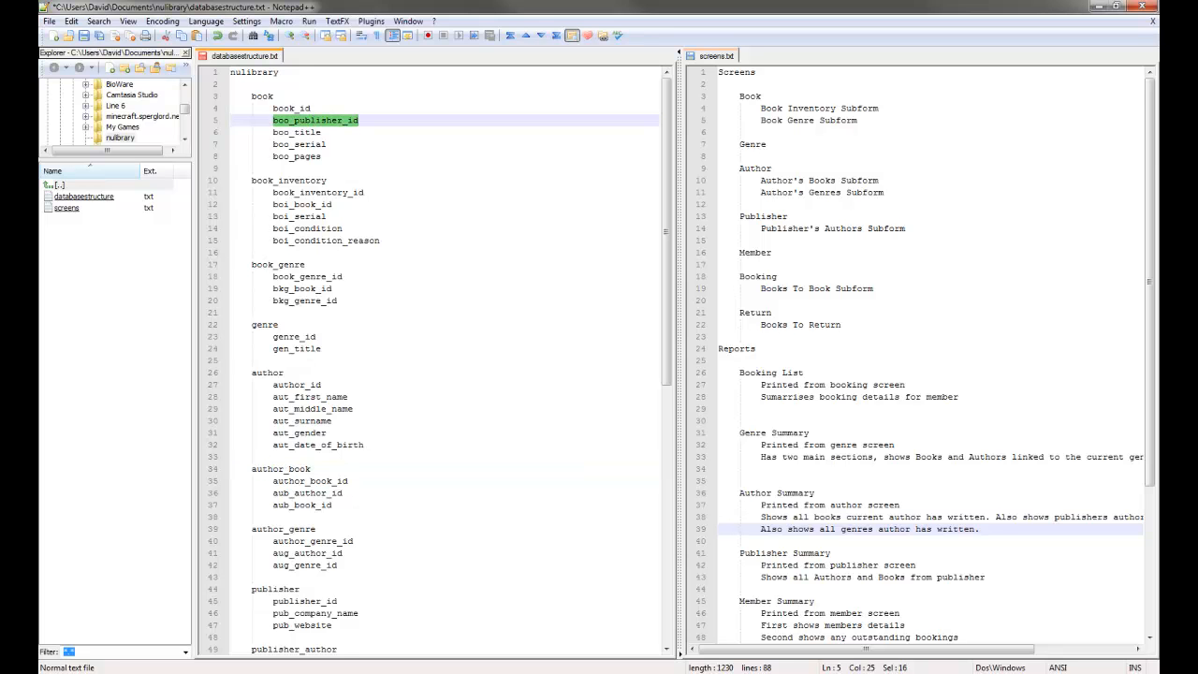
key(alt+Tab)
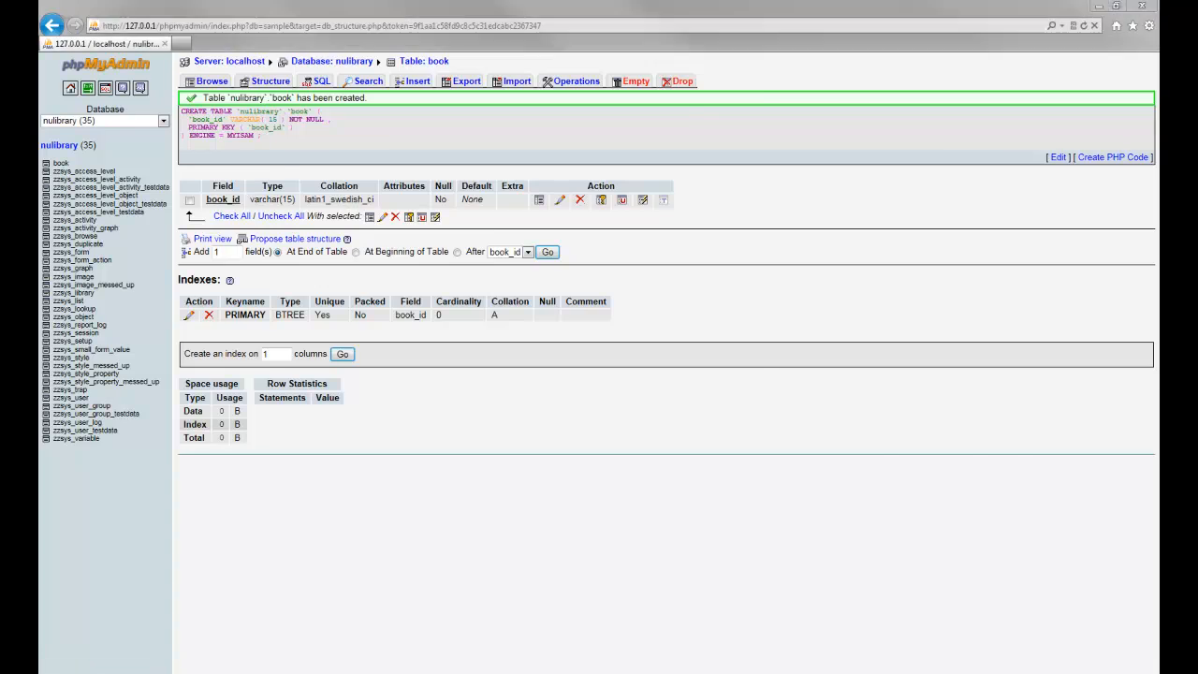
key(alt+Tab)
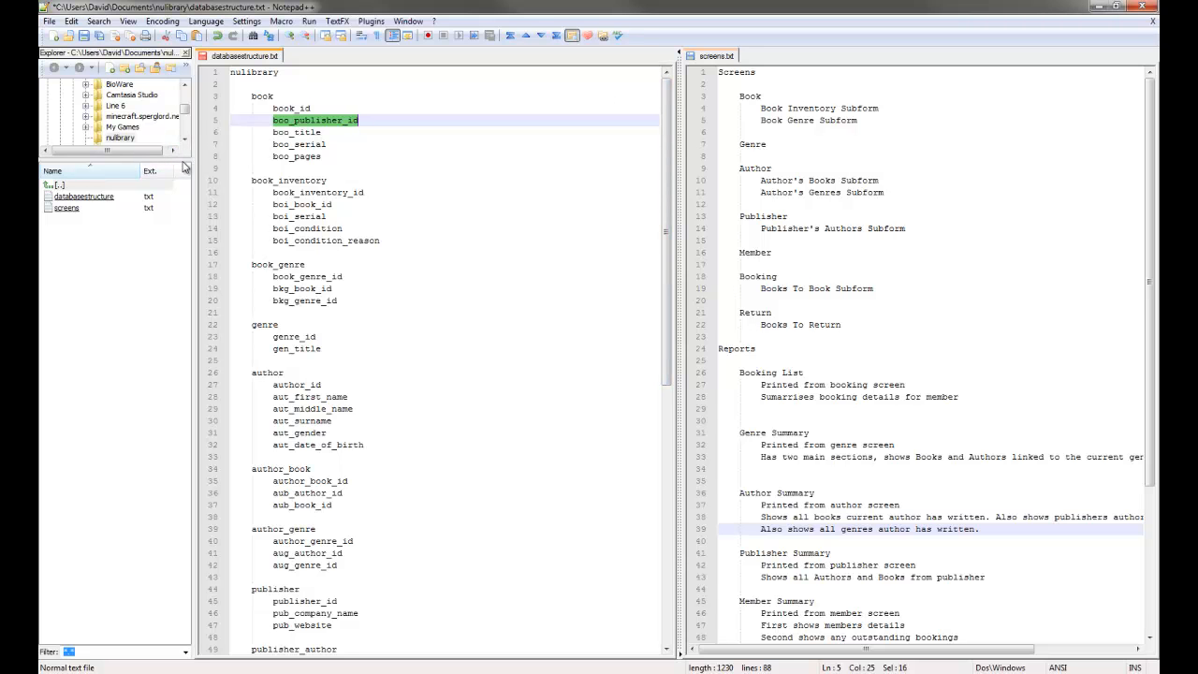
key(alt+Tab)
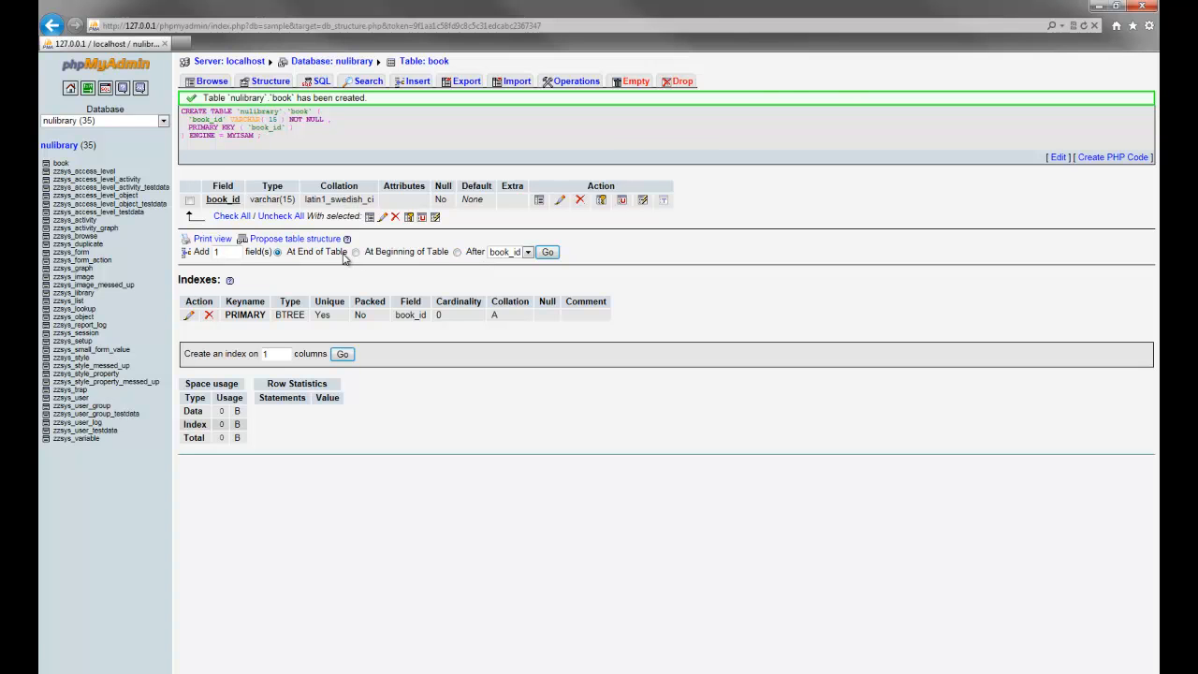
click(271, 672)
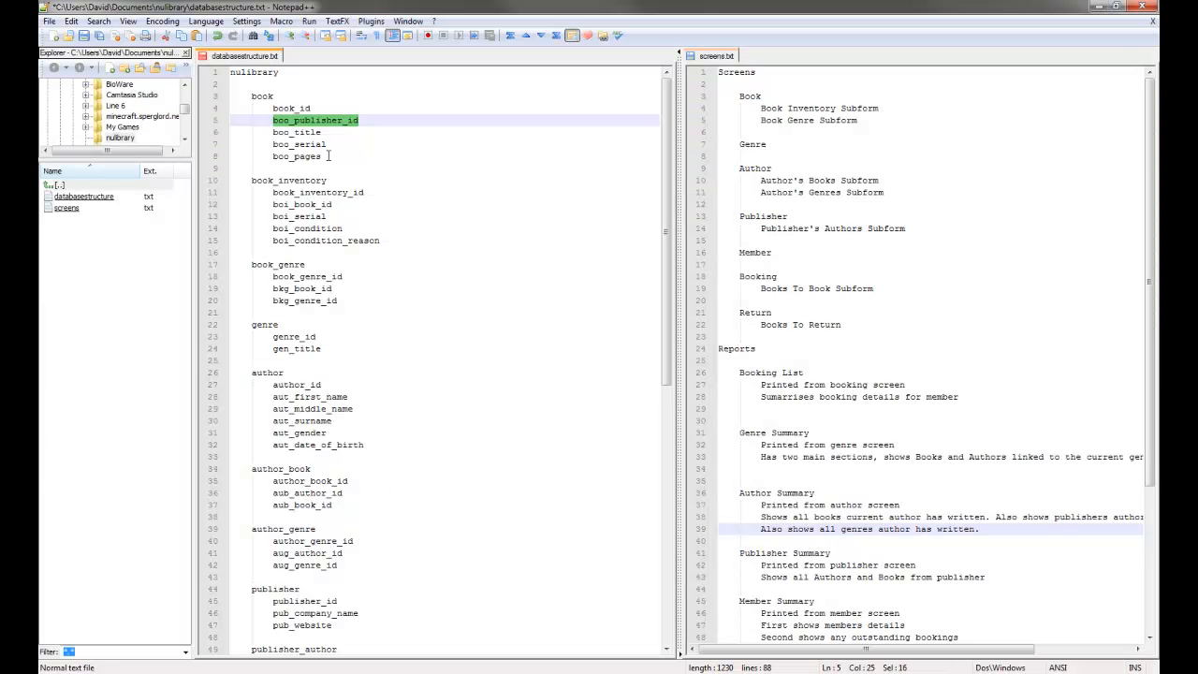
click(309, 132)
click(315, 145)
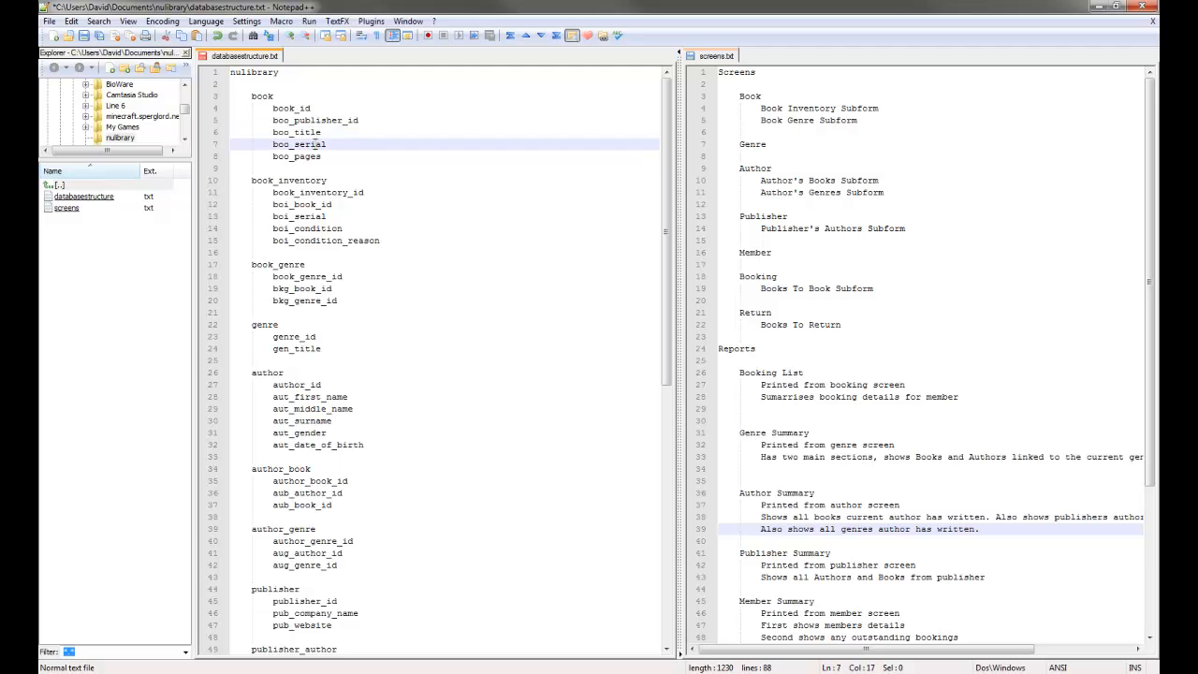
click(314, 155)
key(alt+Tab)
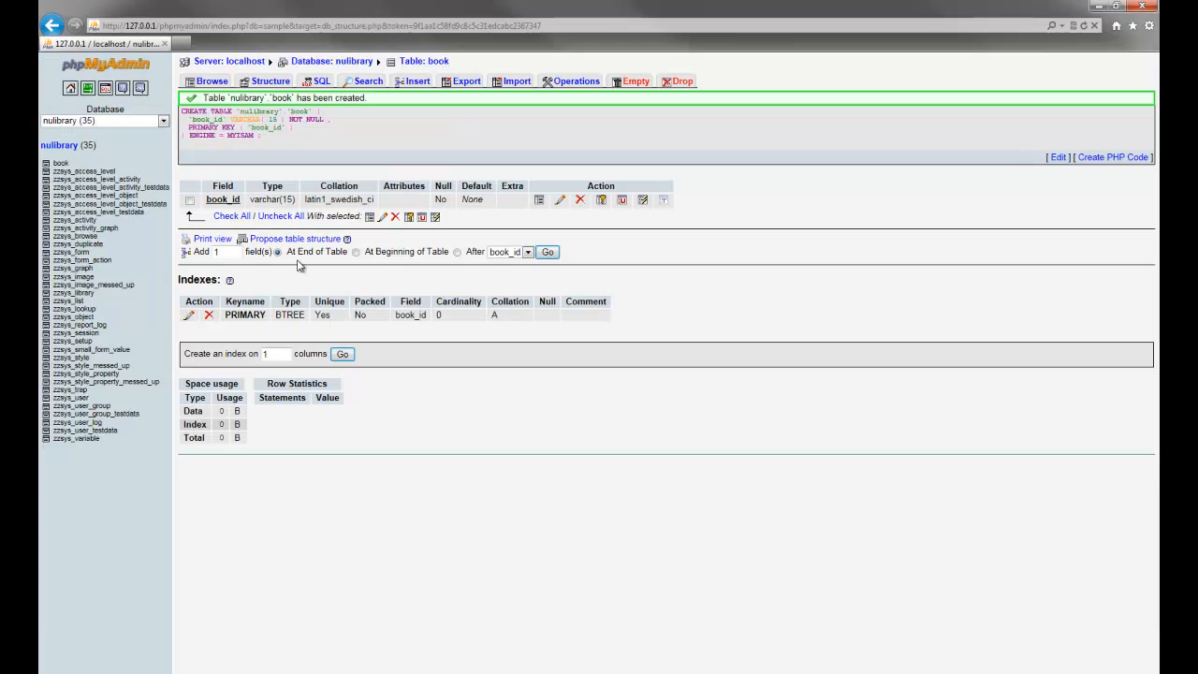
double_click(236, 252)
Add four new field rows to book and name the first boo_publisher_id.
text(4)
click(547, 252)
click(318, 116)
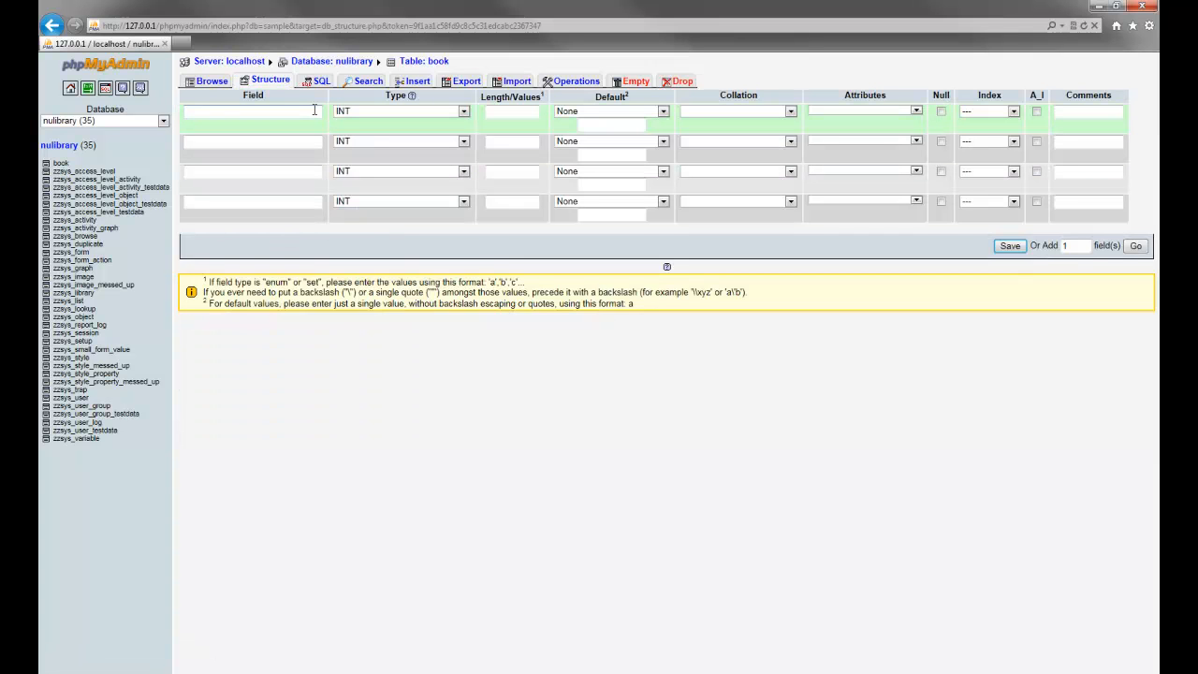
key(ctrl+v)
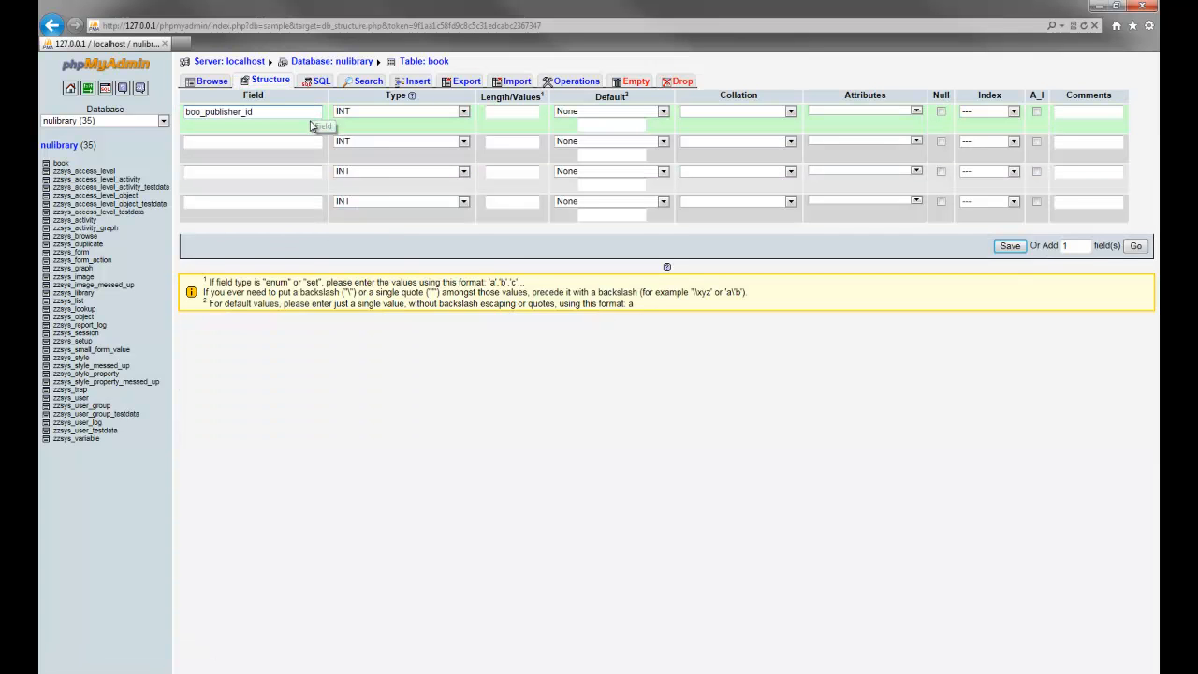
Make boo_publisher_id a nullable VARCHAR(15) with a plain INDEX.
click(405, 111)
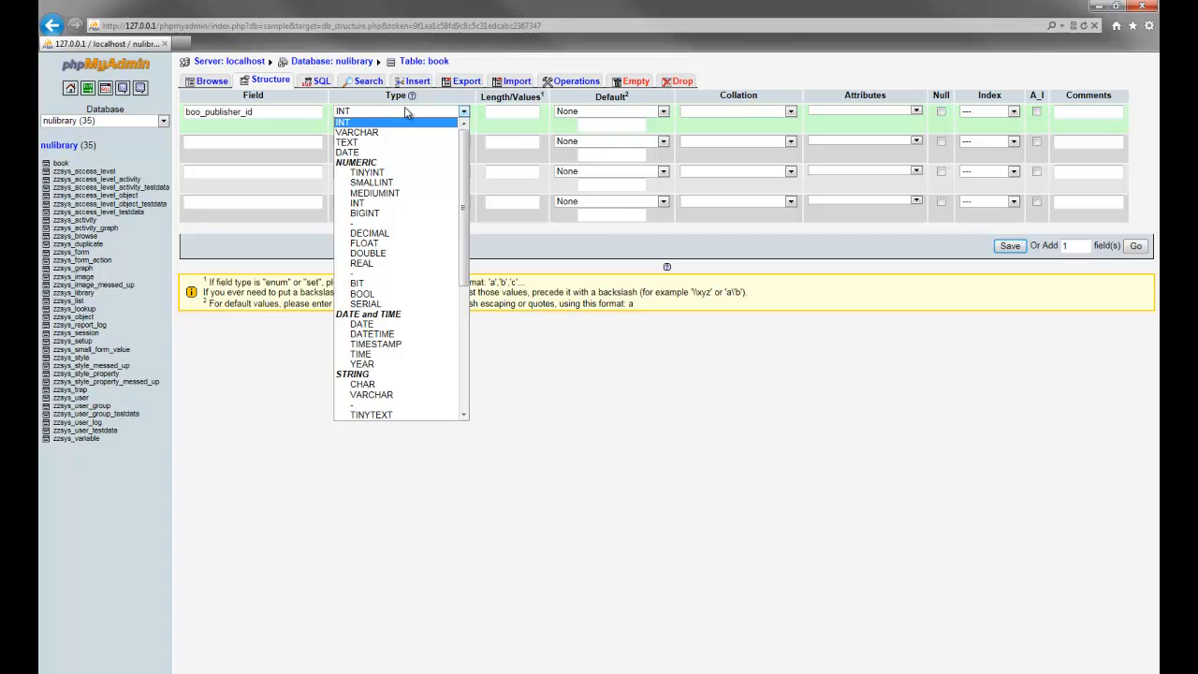
key(Down)
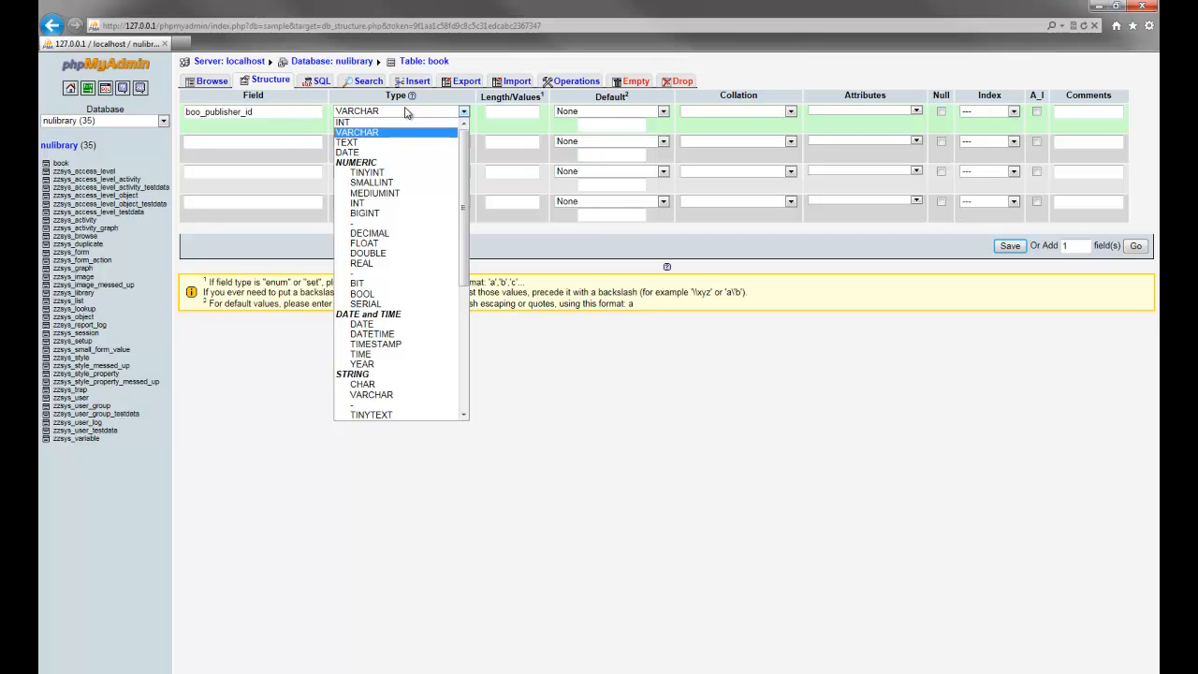
key(Tab)
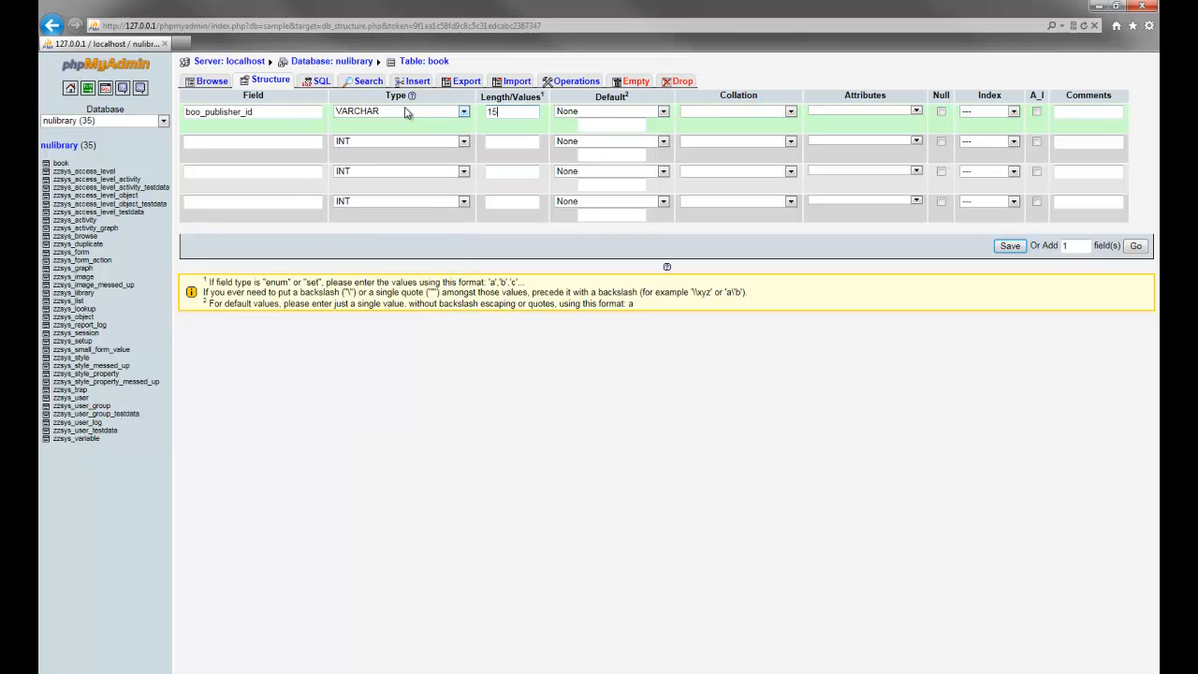
click(941, 113)
click(1014, 113)
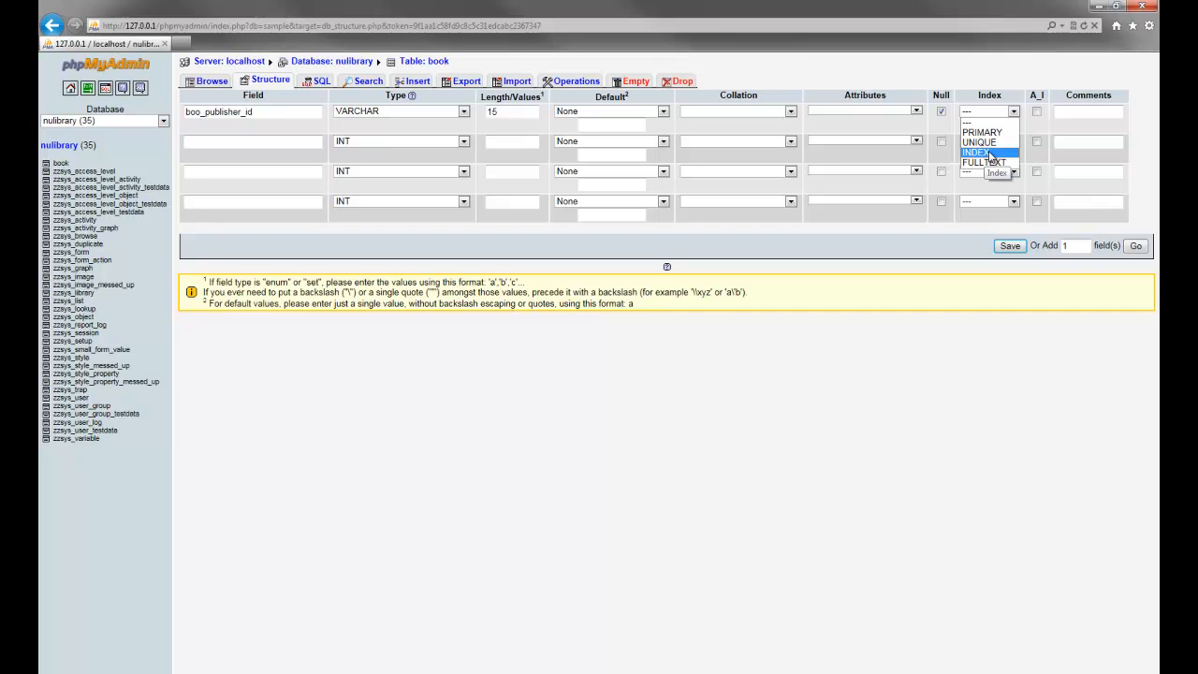
click(990, 153)
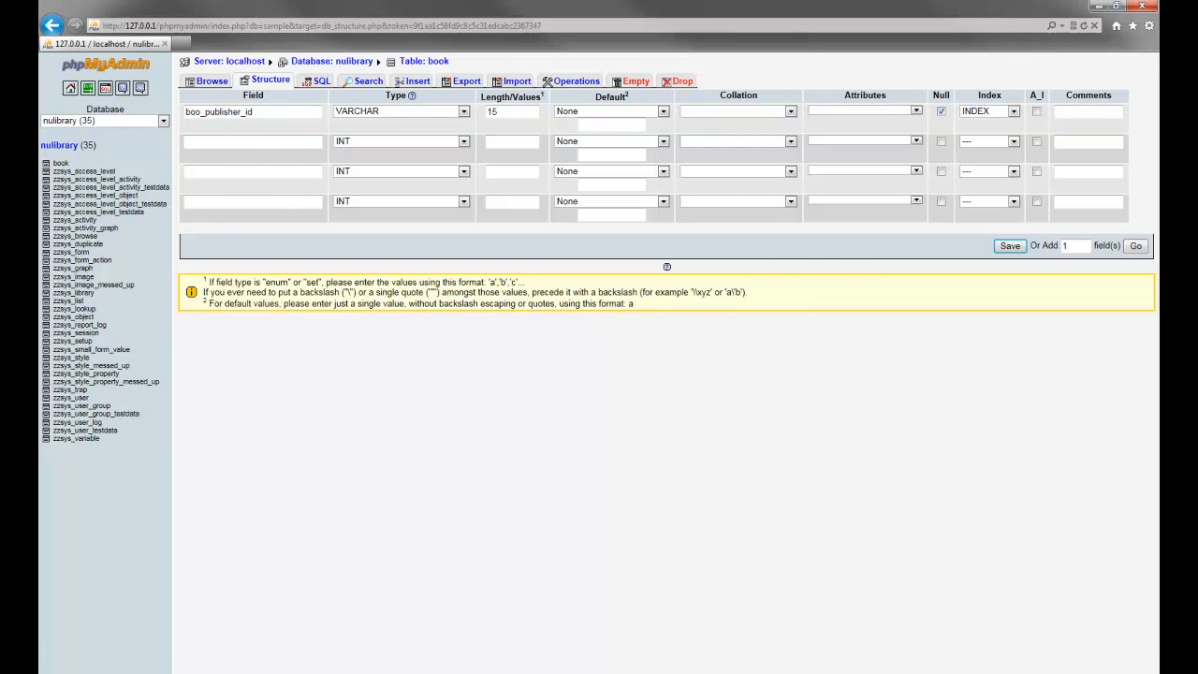
key(alt+Tab)
double_click(306, 120)
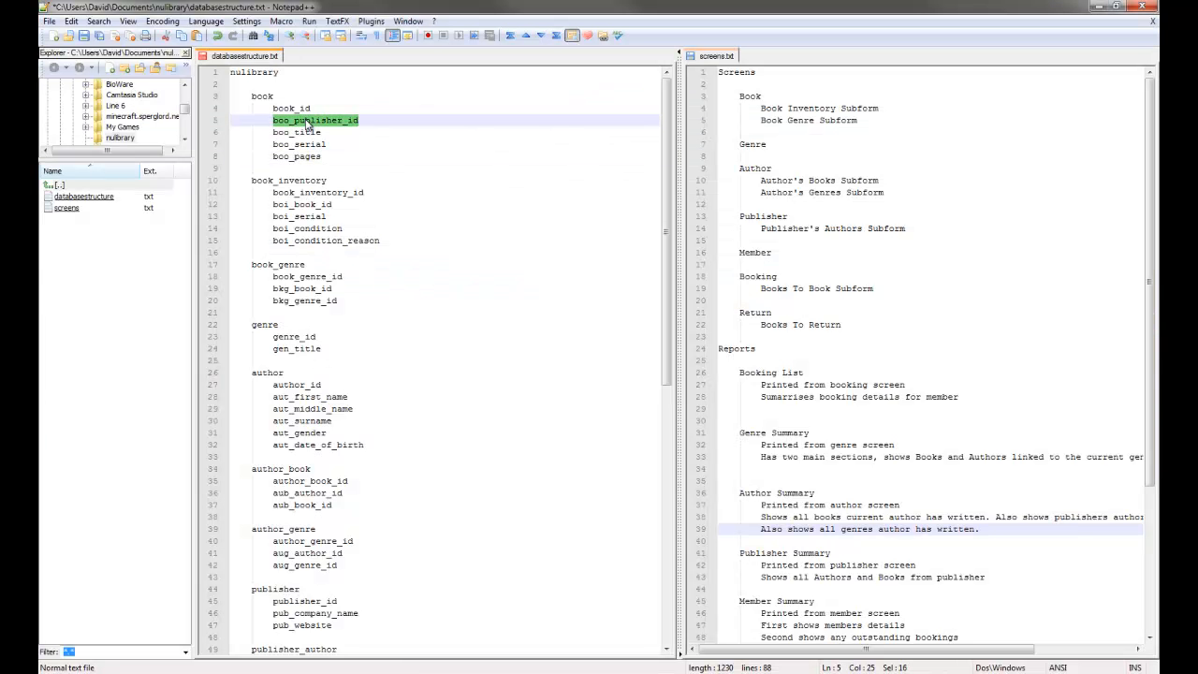
Copy boo_title from the outline into the second field's name.
double_click(301, 132)
key(ctrl+c)
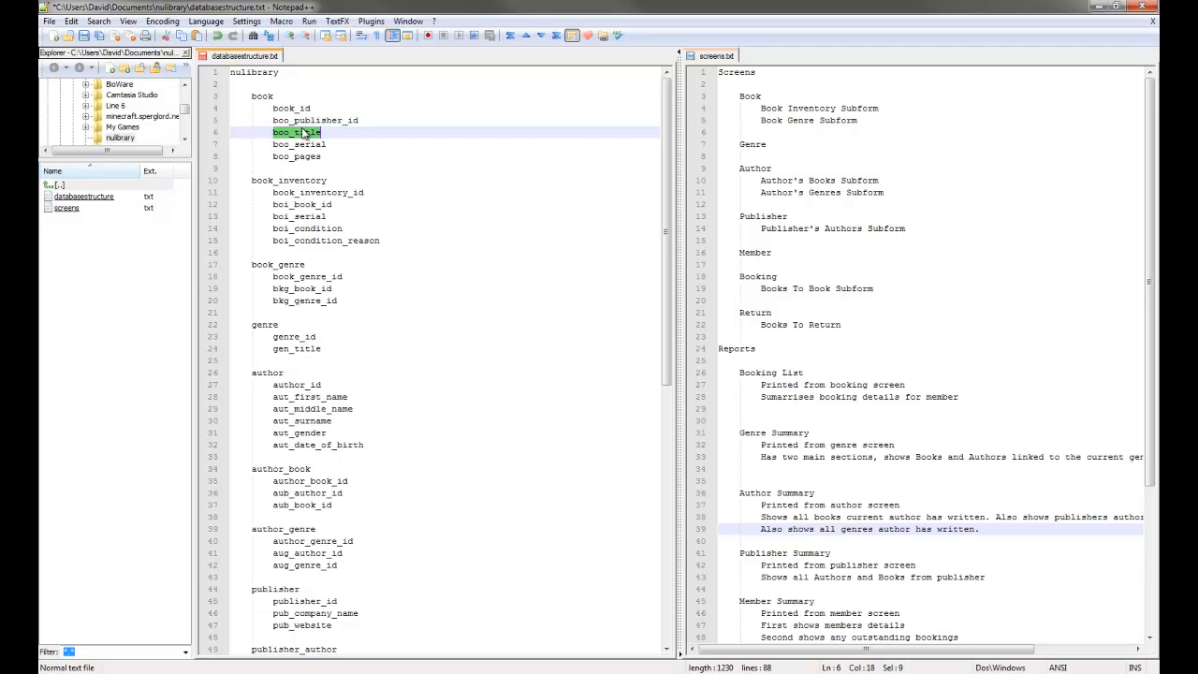
key(alt+Tab)
click(275, 142)
key(ctrl+v)
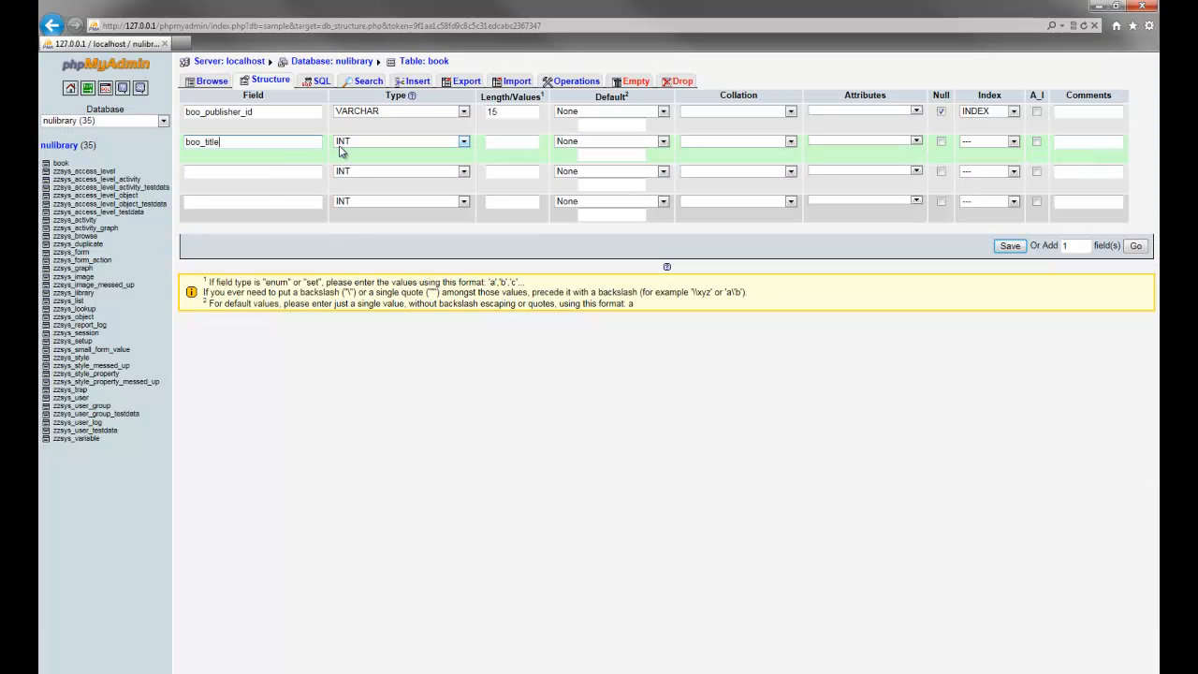
Set boo_title's type to VARCHAR with length 50 and allow null.
click(381, 143)
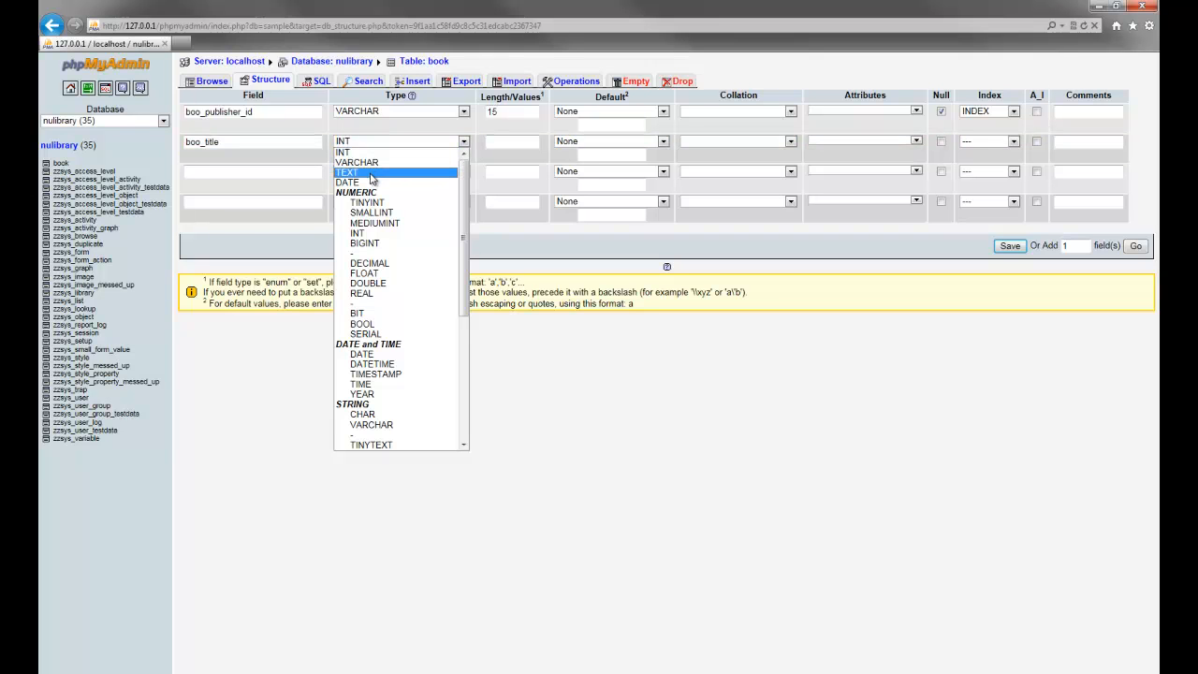
click(370, 175)
click(253, 143)
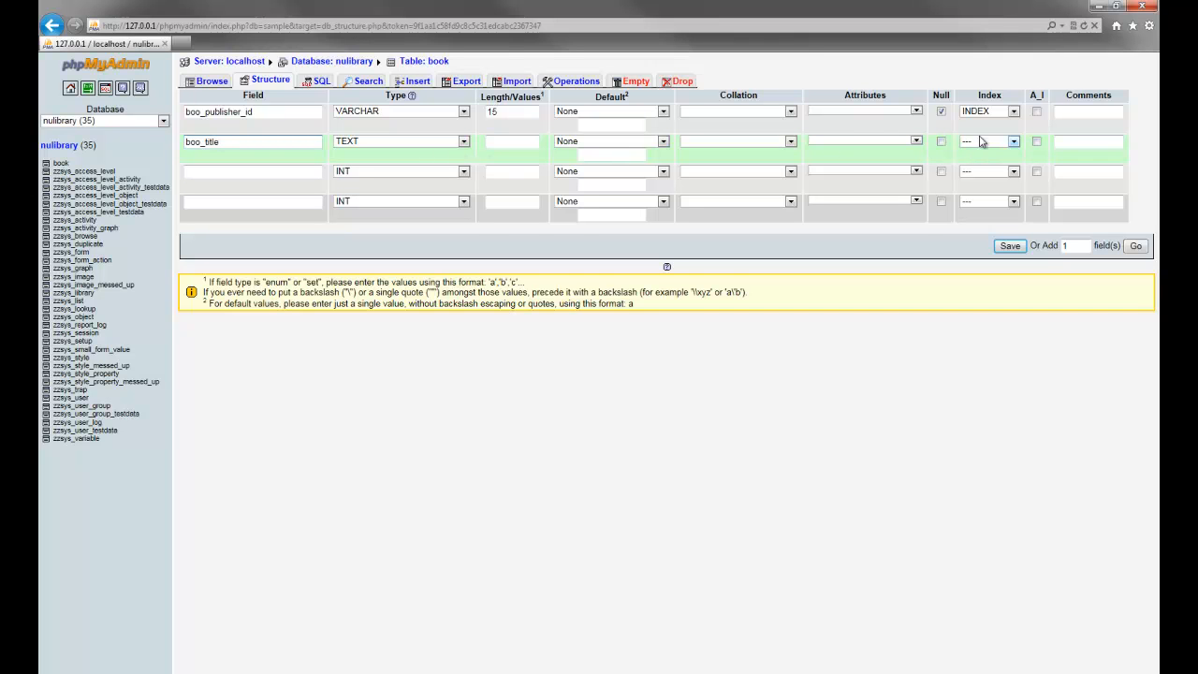
click(383, 143)
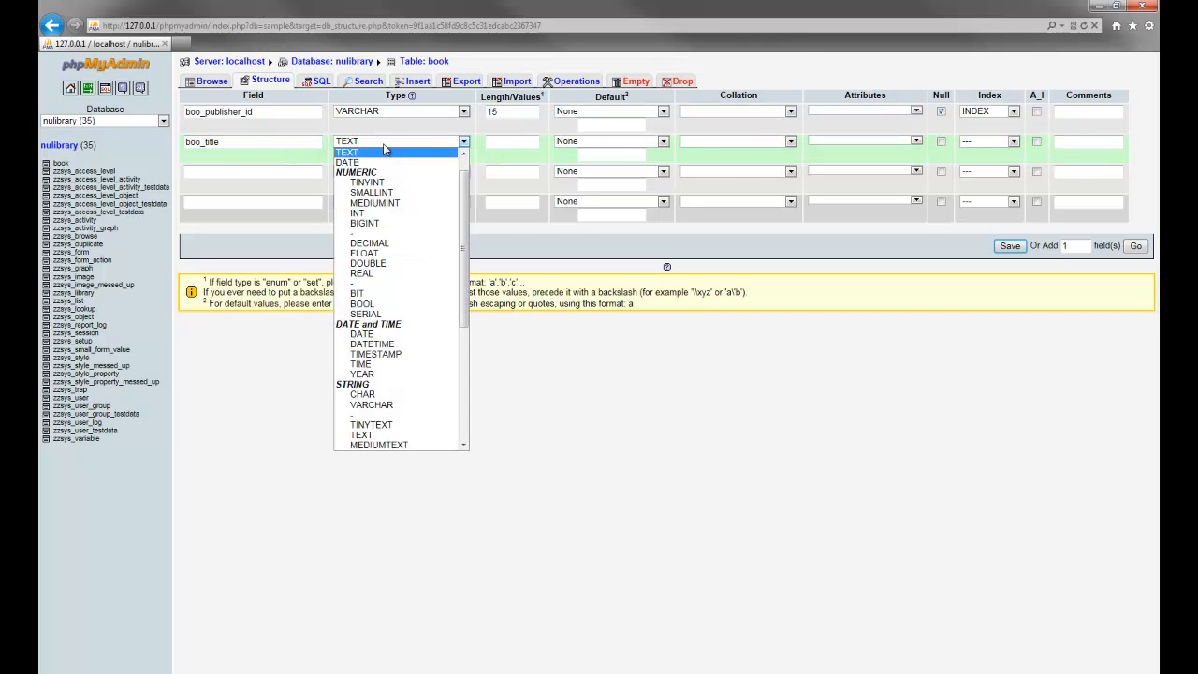
key(v)
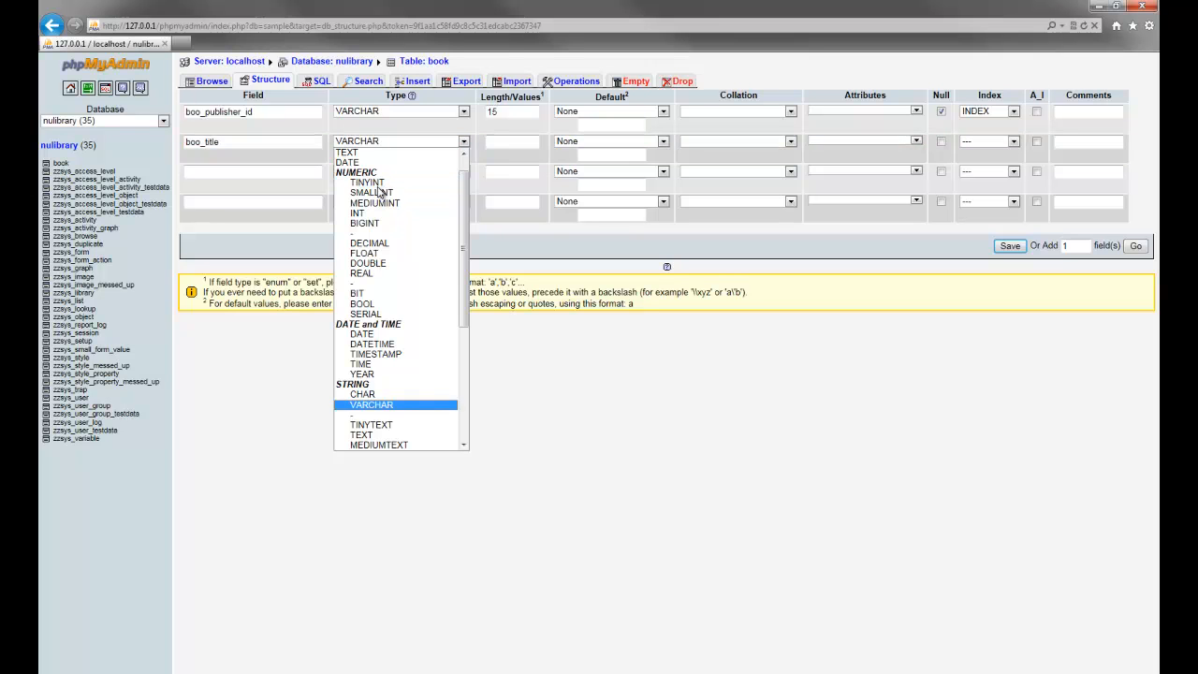
click(512, 144)
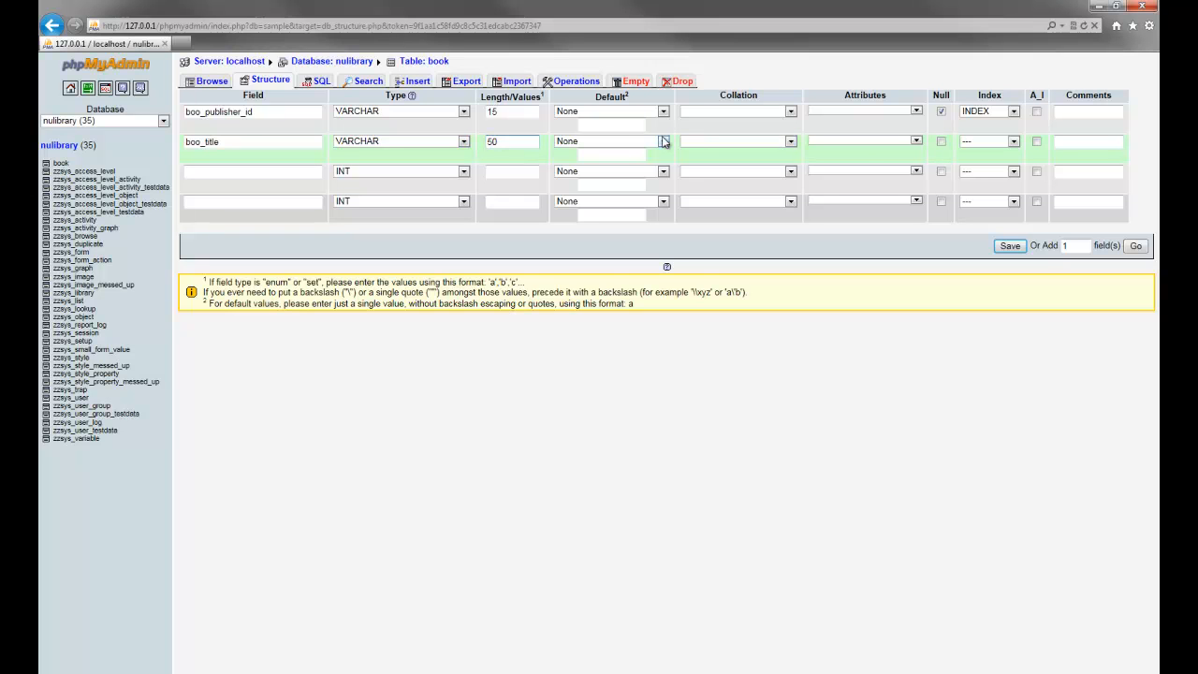
click(941, 142)
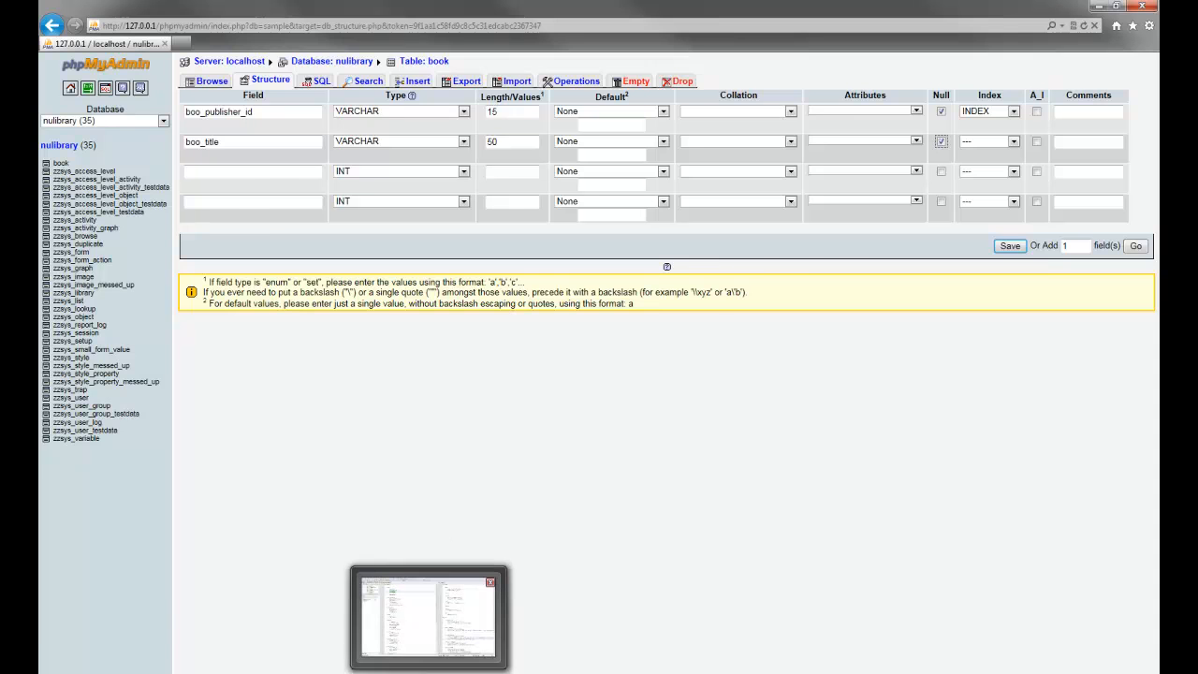
click(429, 672)
triple_click(314, 137)
double_click(310, 144)
key(ctrl+c)
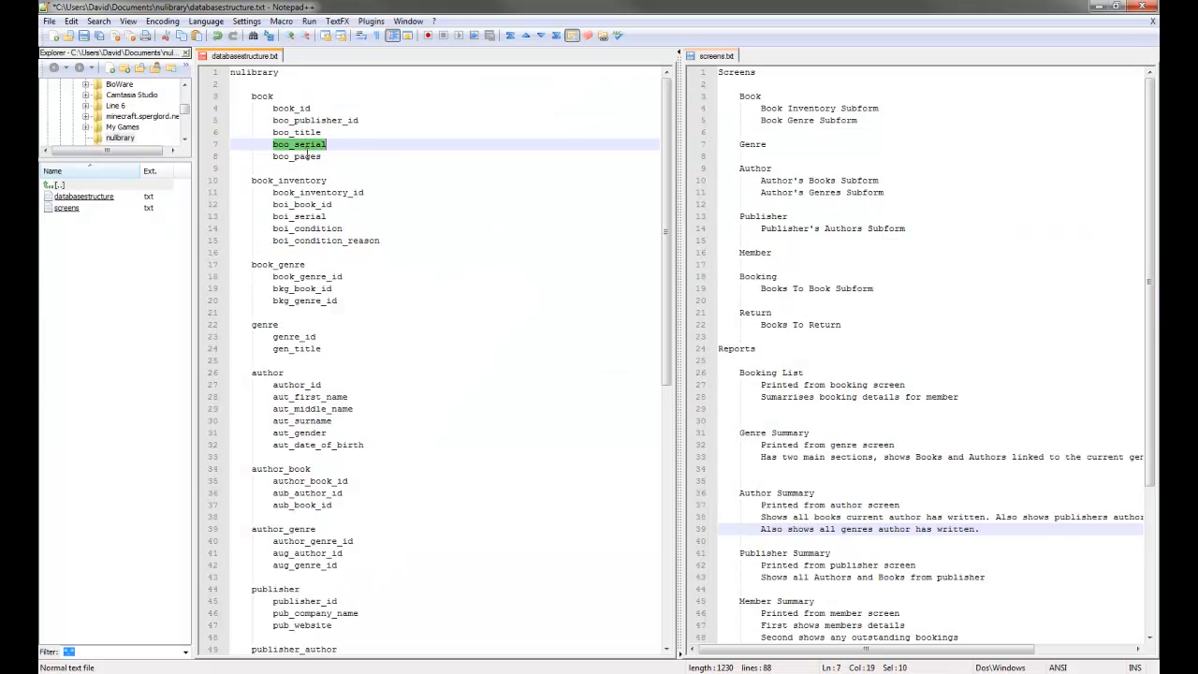
Paste boo_serial into row 3, set type VARCHAR, length 50, and tick Null.
click(288, 672)
click(265, 169)
key(ctrl+v)
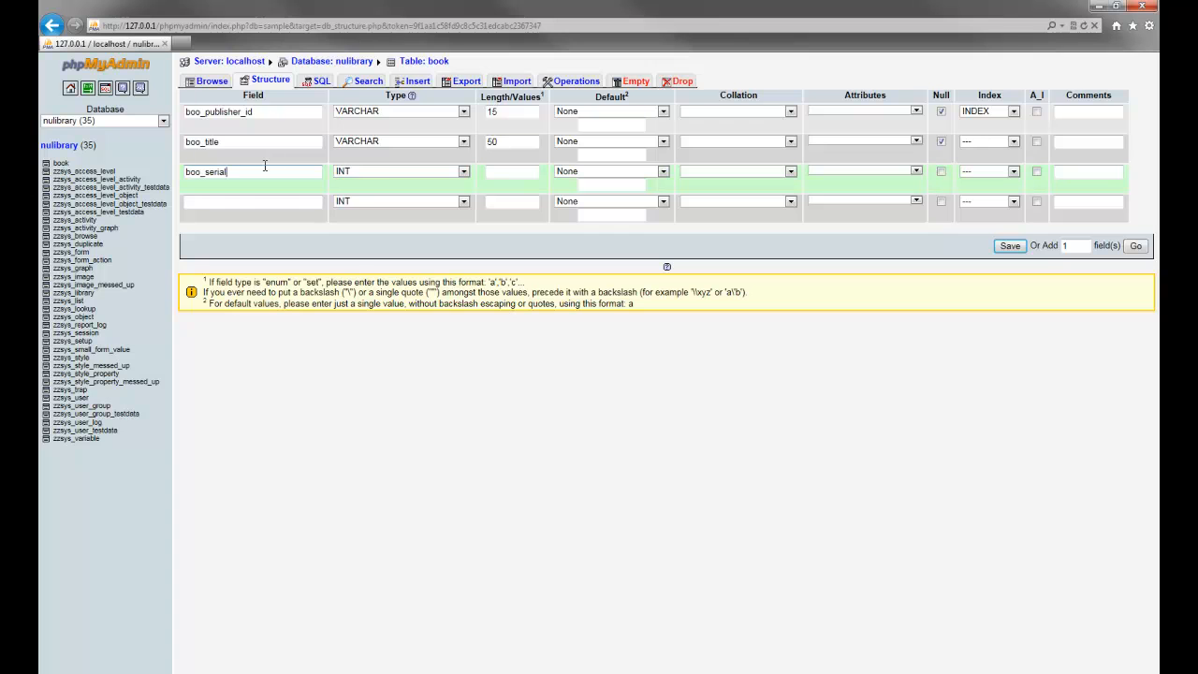
click(385, 175)
key(Down)
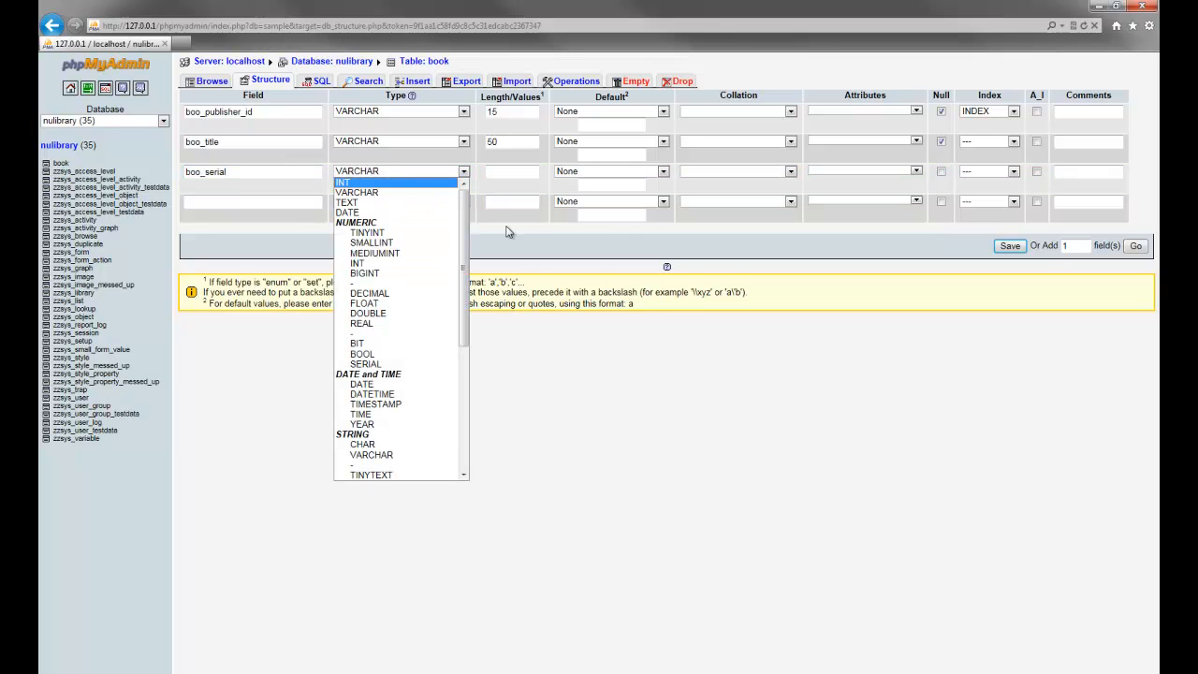
click(530, 244)
click(504, 172)
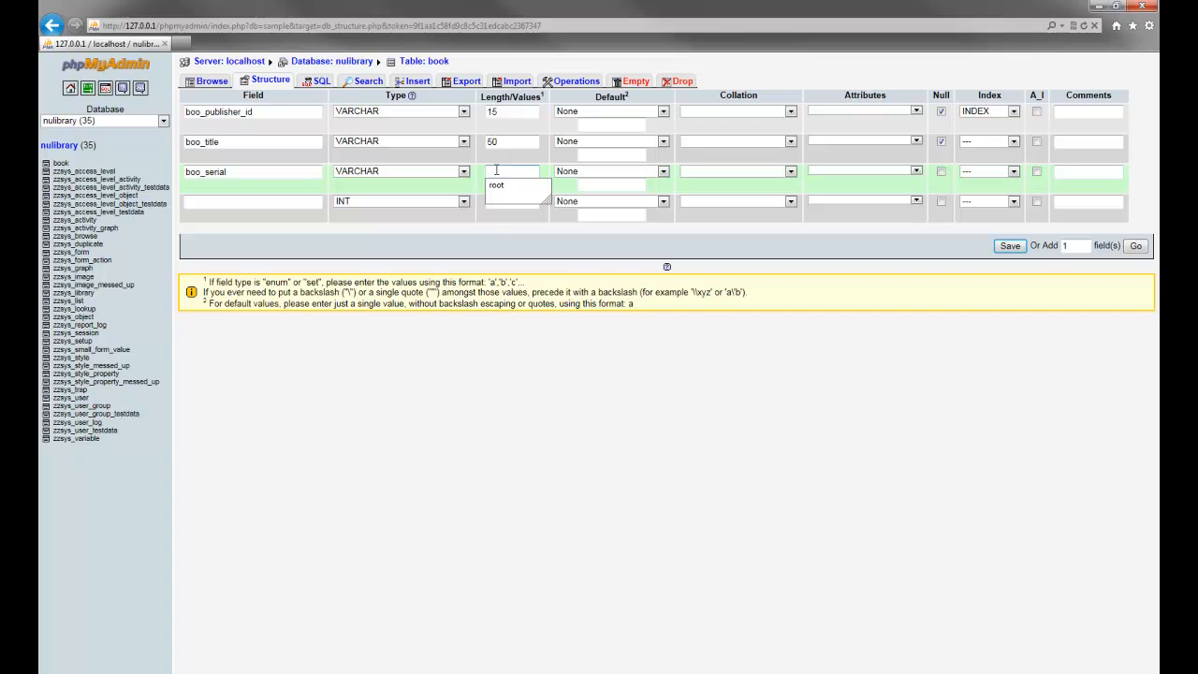
text(50)
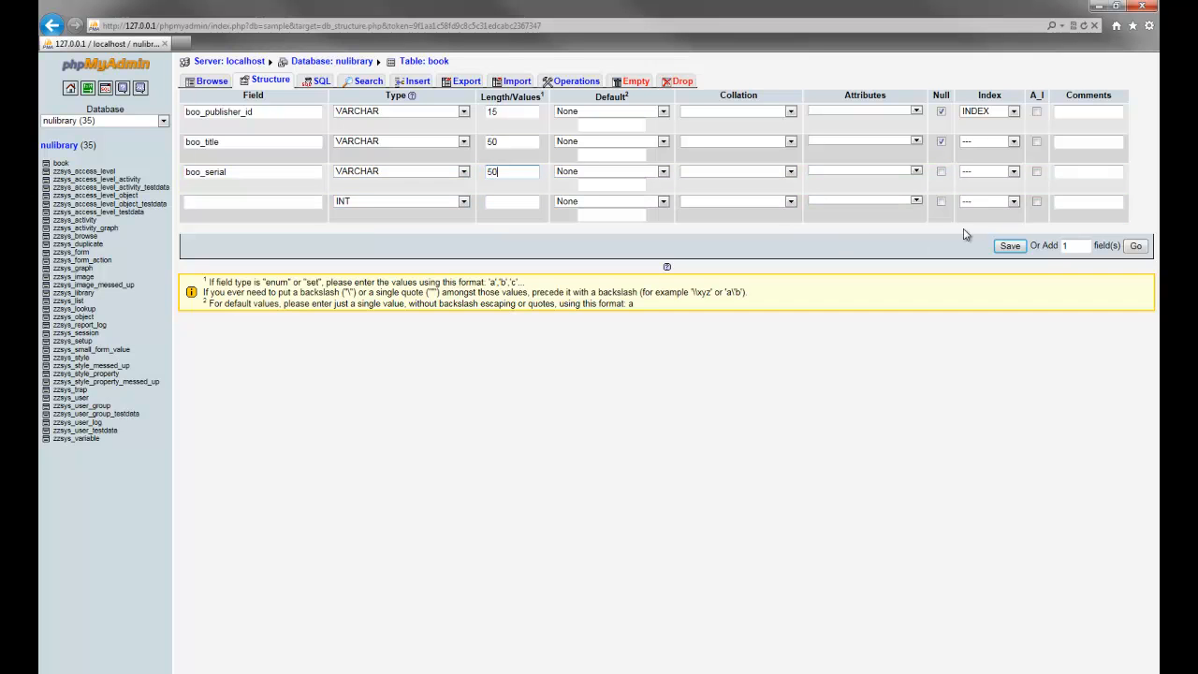
click(943, 174)
click(308, 672)
click(306, 162)
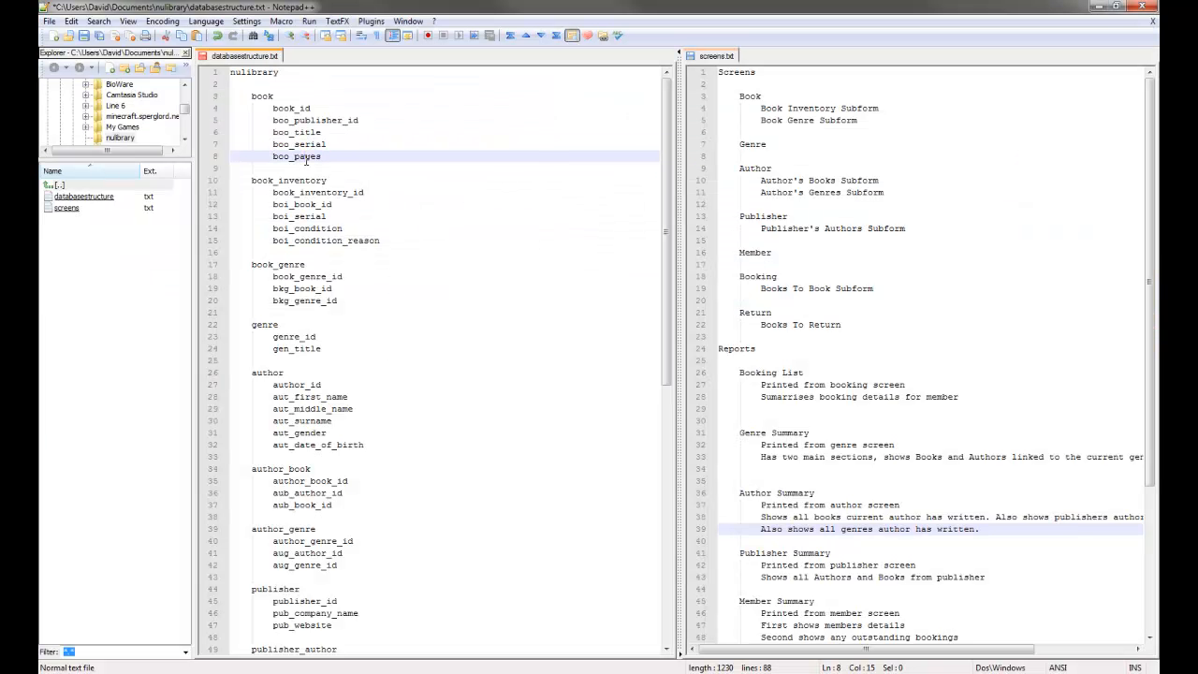
Copy boo_pages from the Notepad++ outline into row 4's name, and make it a nullable INT of length 10.
click(306, 179)
double_click(306, 159)
key(ctrl+c)
key(alt+Tab)
click(289, 204)
key(ctrl+v)
click(376, 204)
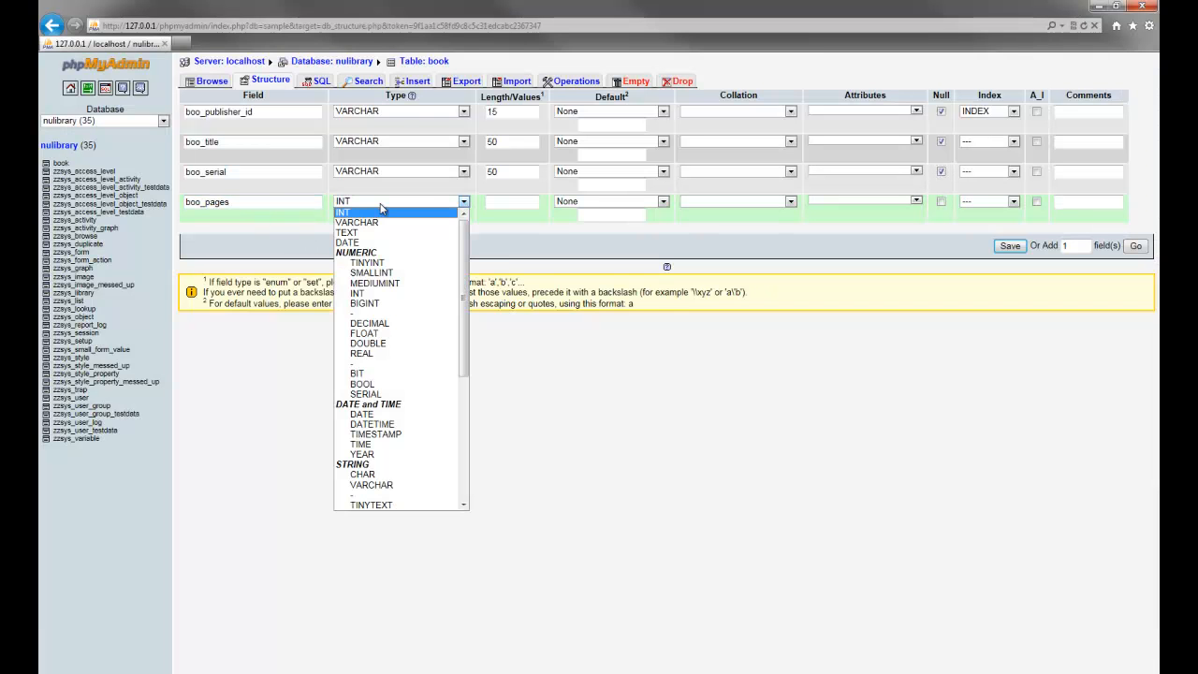
click(509, 233)
click(506, 203)
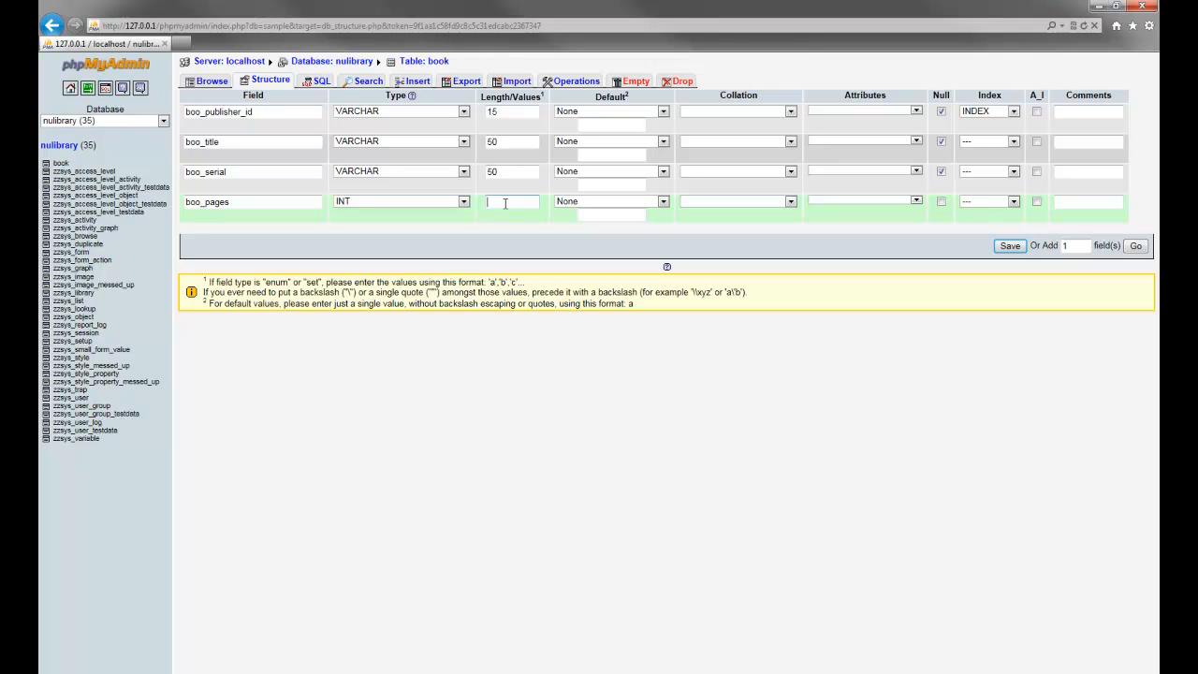
text(10)
click(942, 203)
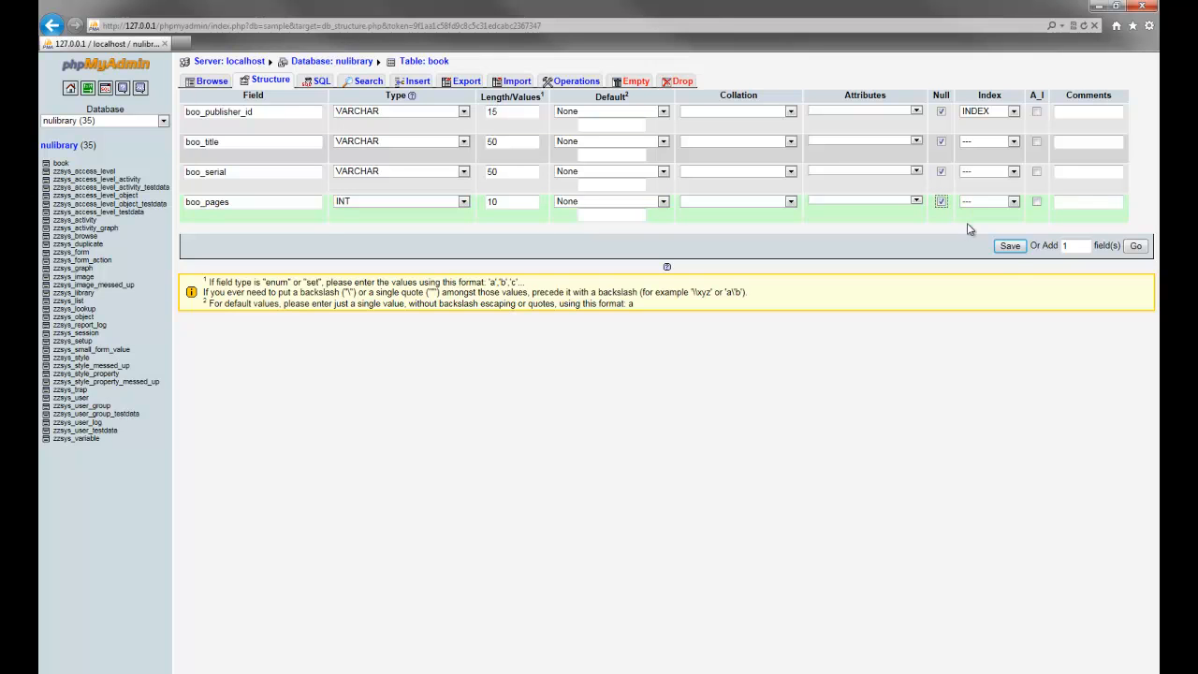